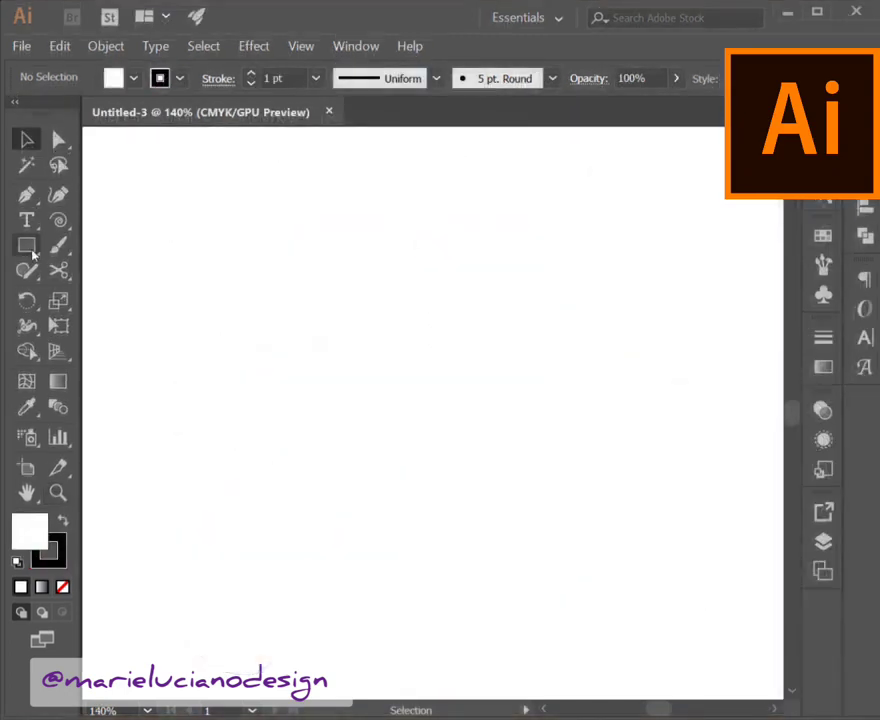
Draw a circle near the artboard centre and fill it with the orange C=0 M=35 Y=85 K=0 swatch.
left_click(27, 246)
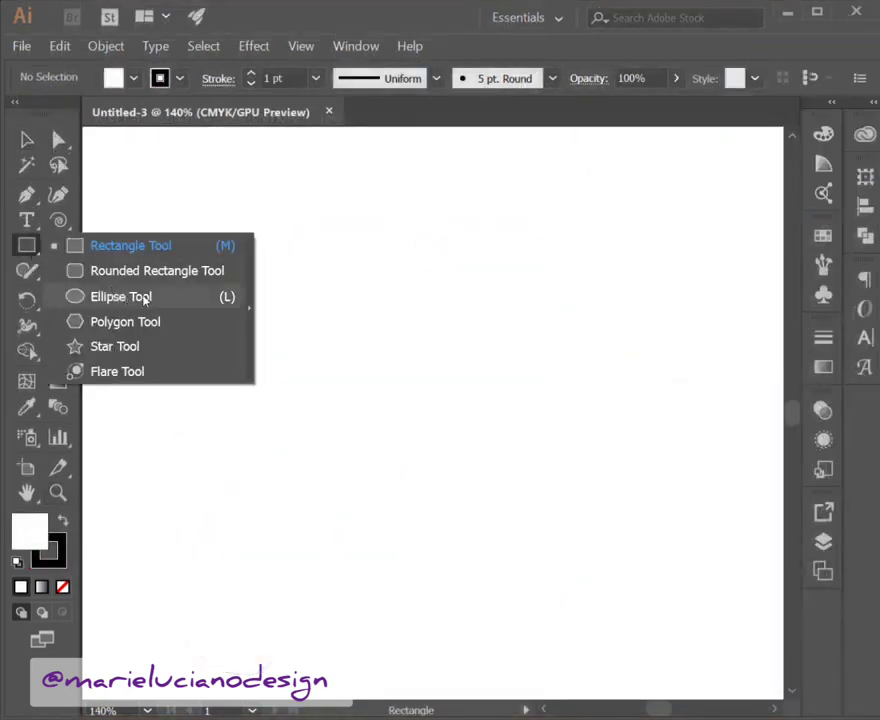
left_click(150, 297)
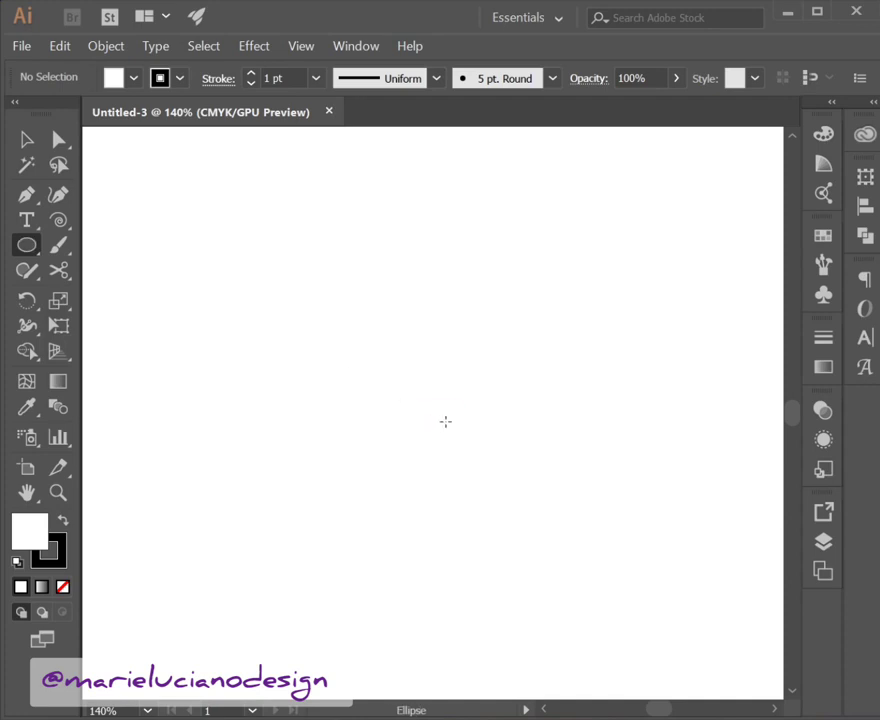
left_click_drag(445, 421, 374, 358)
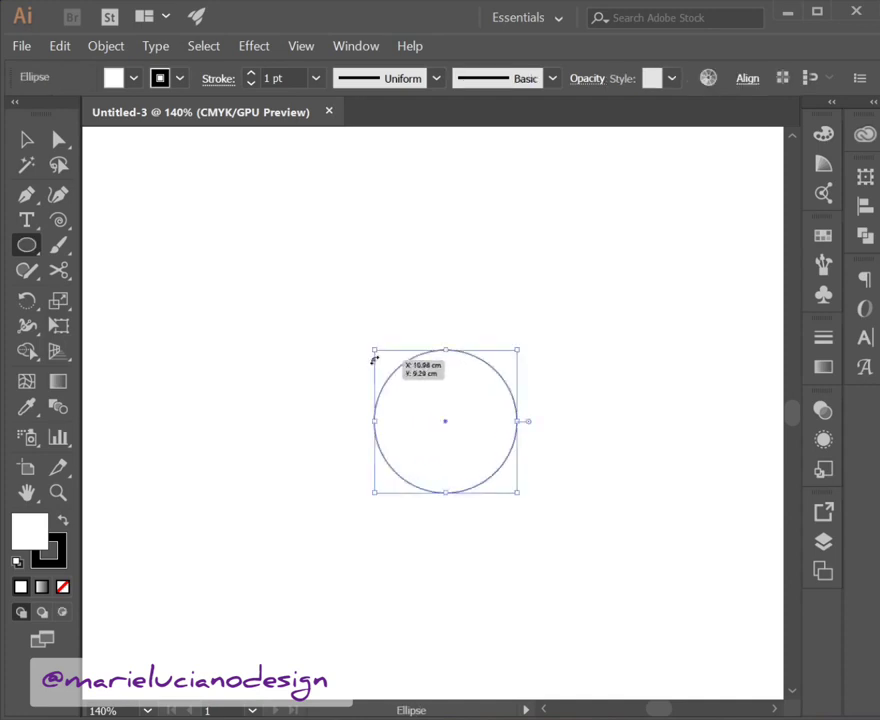
double_click(45, 530)
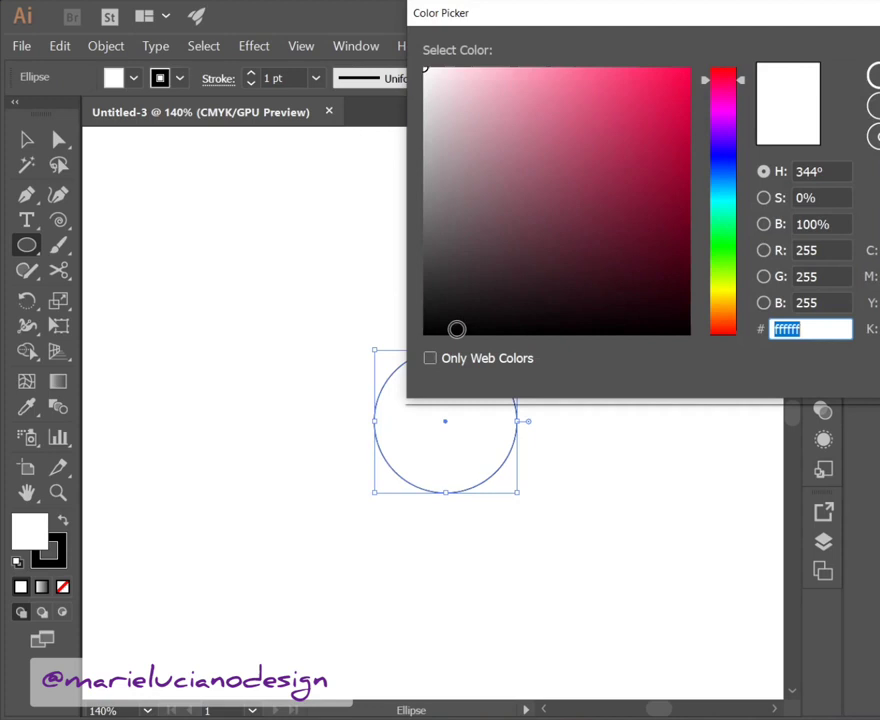
left_click(722, 293)
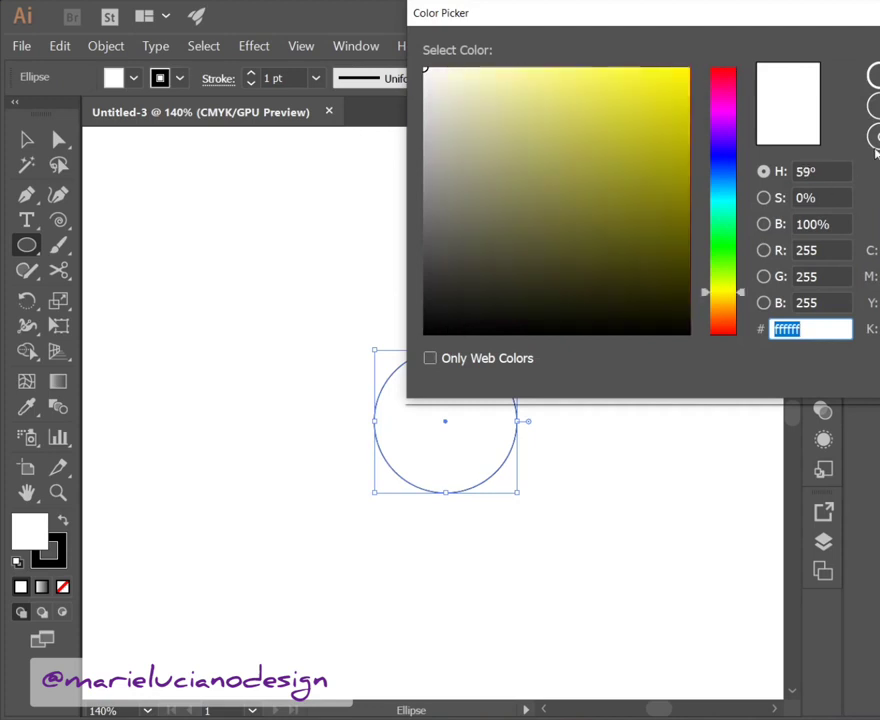
left_click(875, 145)
left_click(455, 153)
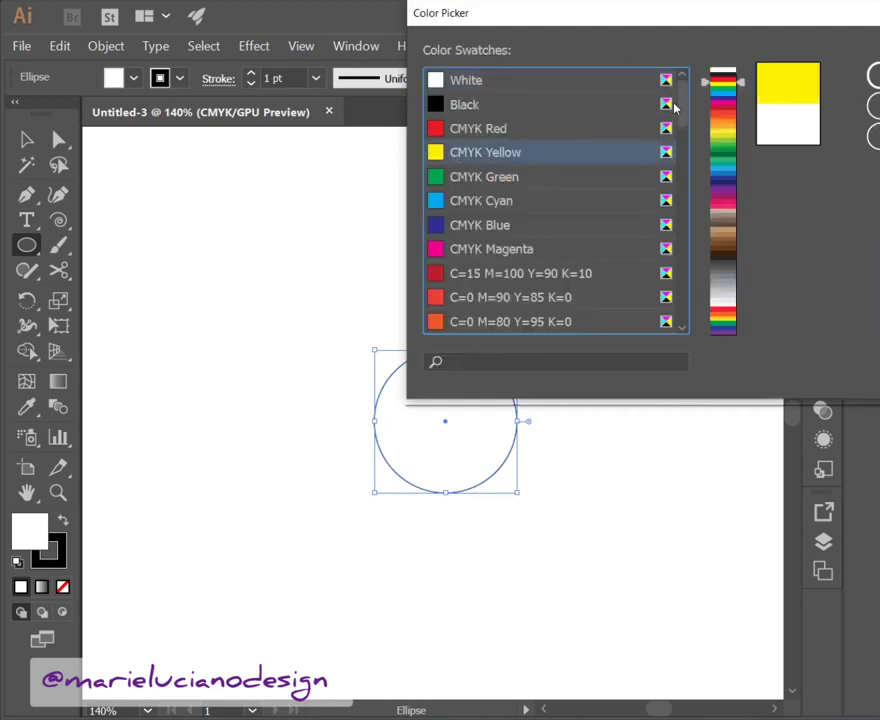
left_click_drag(674, 105, 687, 153)
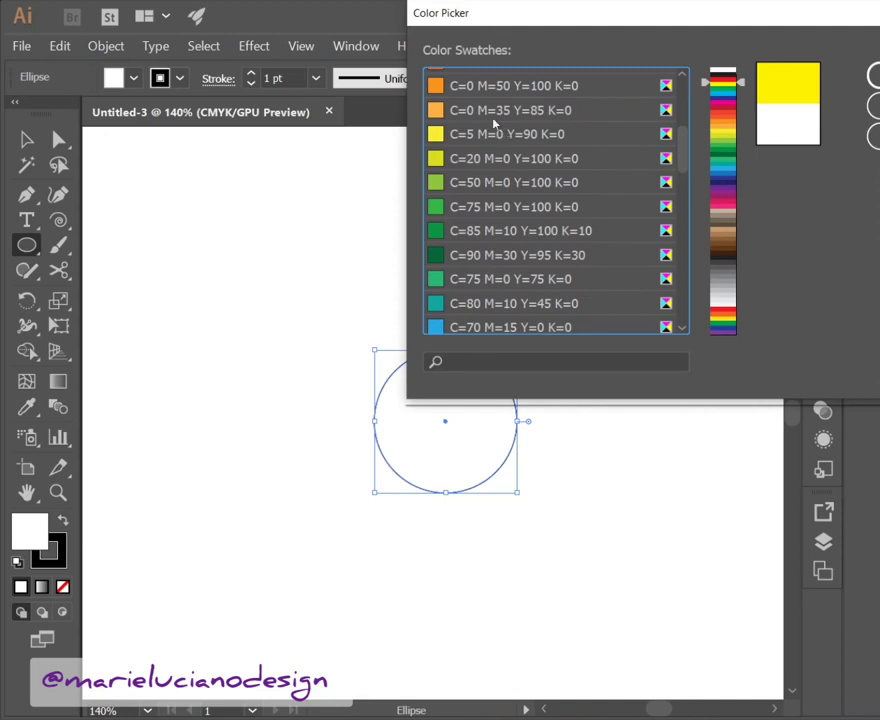
left_click(493, 117)
key("Return")
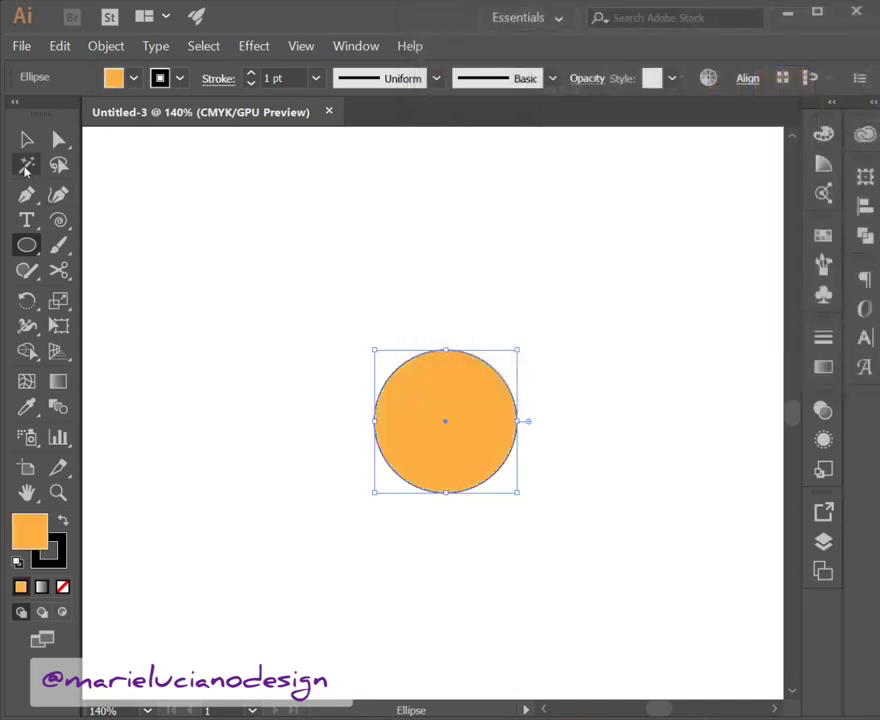
Give the circle a 3 pt stroke weight, then deselect it.
left_click(27, 140)
left_click(316, 78)
key("Escape")
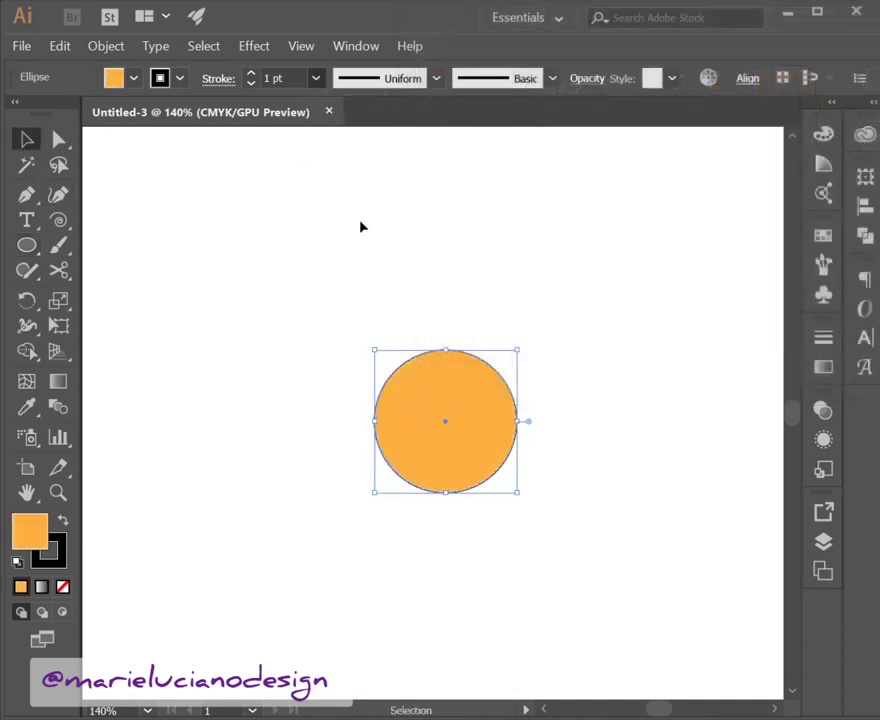
type("3")
key("Return")
left_click(527, 461)
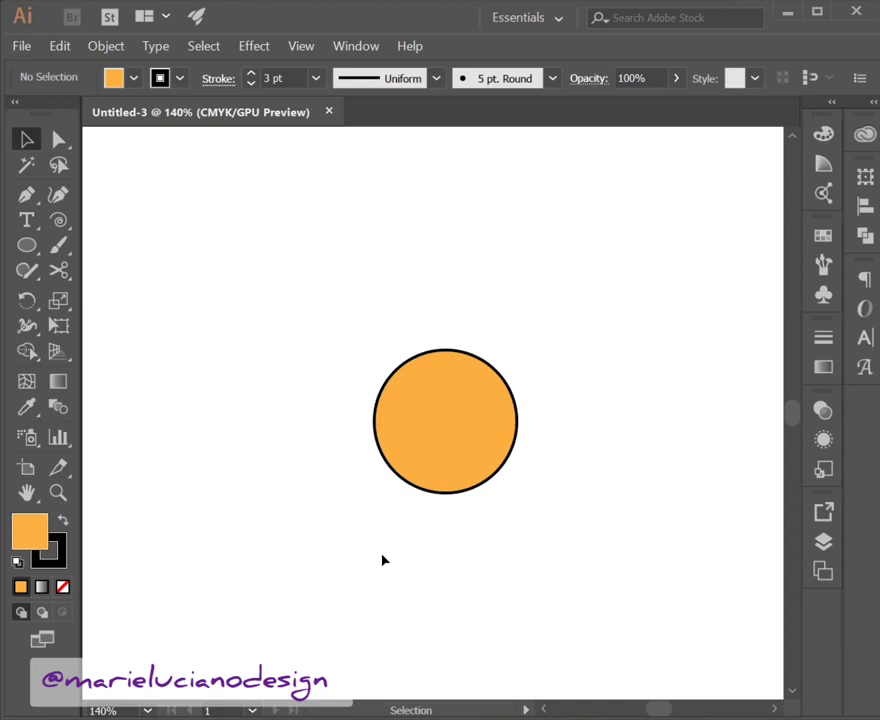
Draw a small black oval eye with no stroke on the upper face.
left_click(27, 245)
left_click(62, 587)
left_click(62, 522)
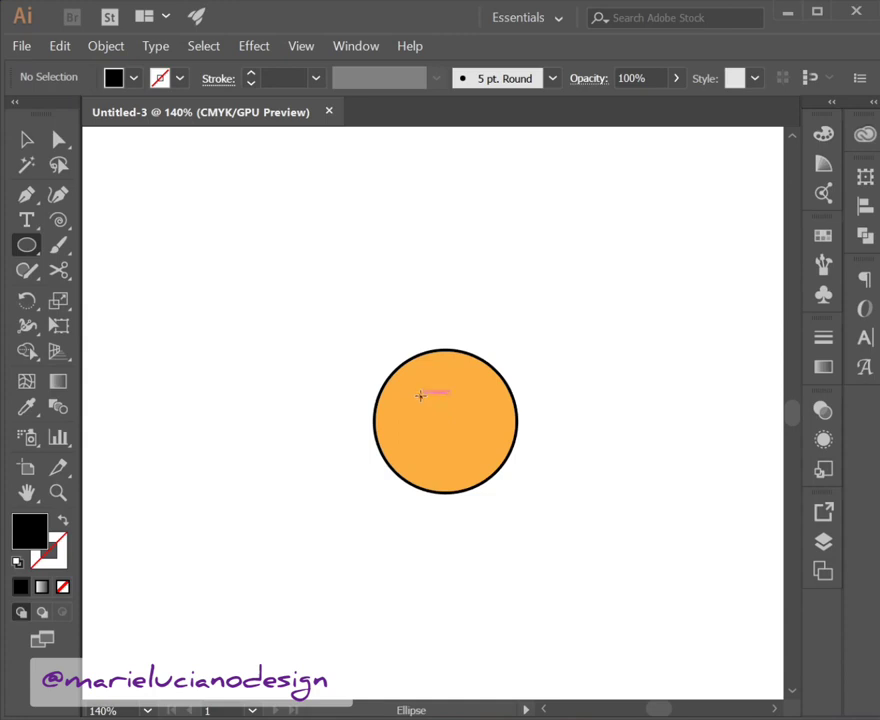
left_click_drag(420, 395, 412, 380)
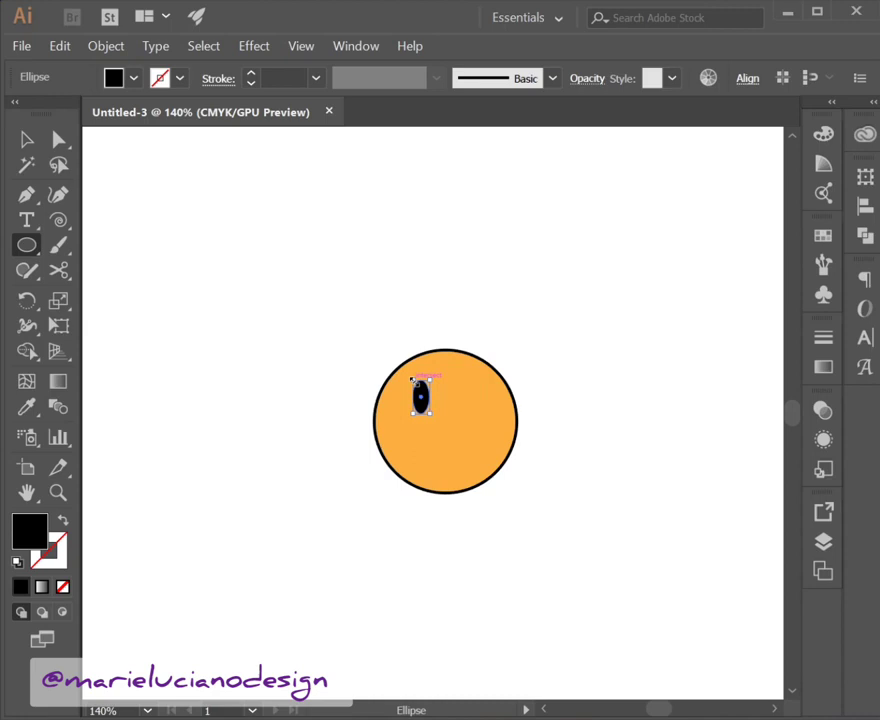
Copy the eye straight across to the right to make the second eye.
left_click(27, 140)
left_click(217, 262)
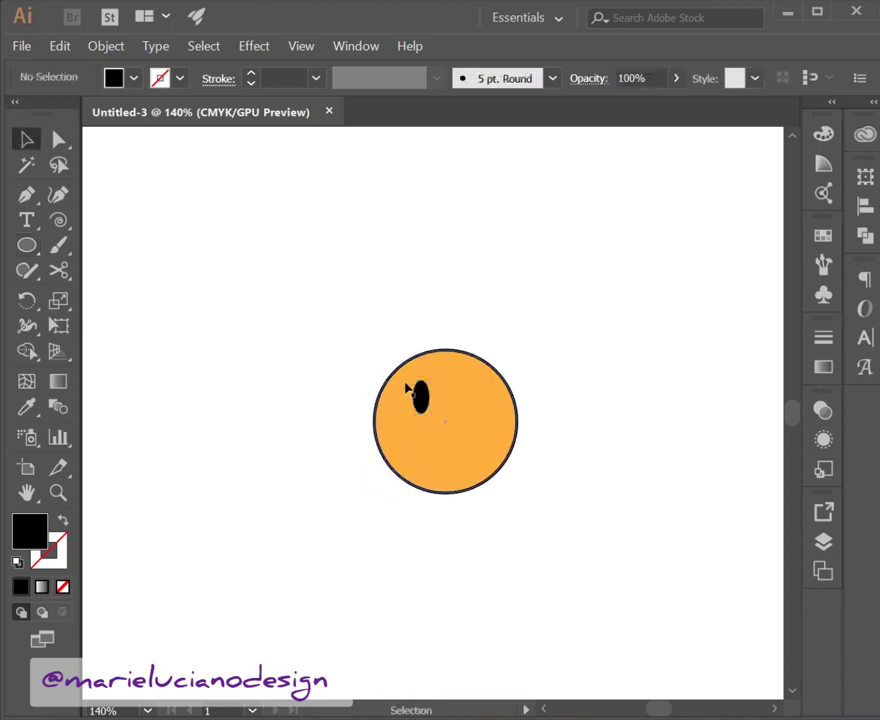
mouse_move(418, 396)
left_mouse_down()
mouse_move(464, 400)
mouse_move(426, 402)
left_mouse_up()
left_click(424, 399, "shift")
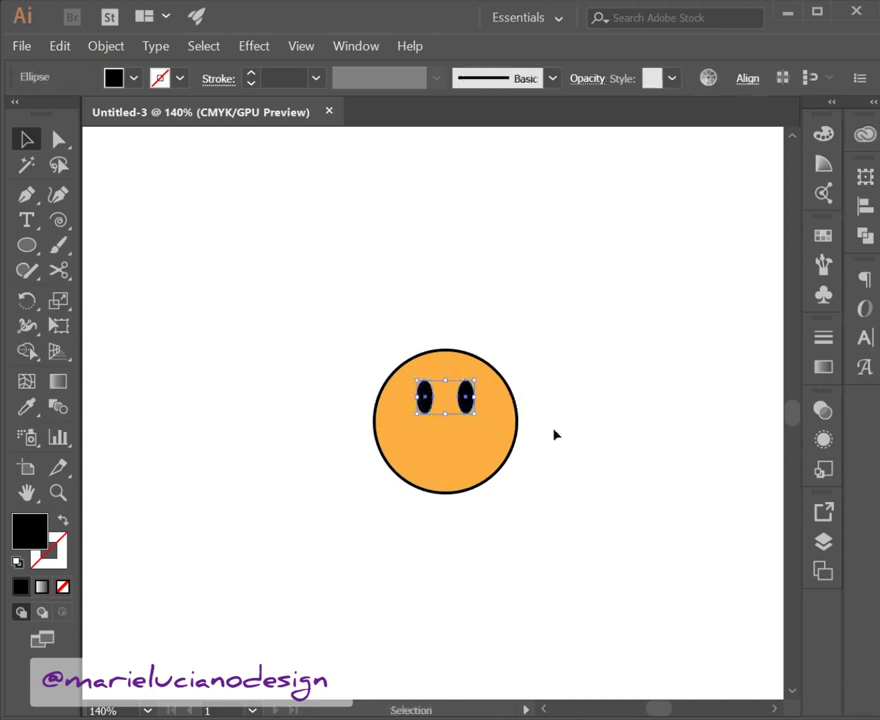
left_click(556, 434)
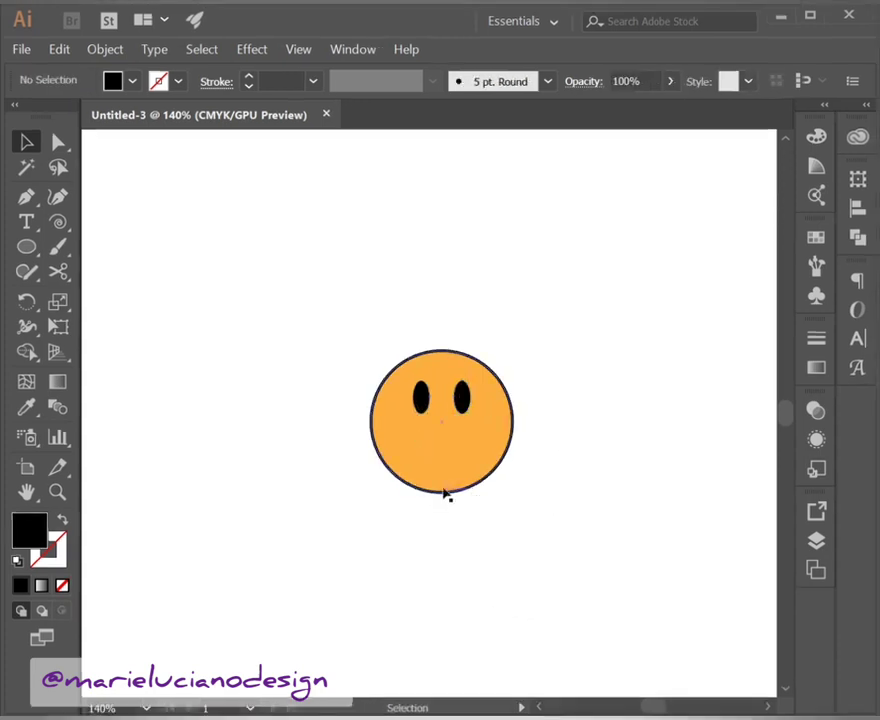
Draw a smaller unfilled circle centred on the face.
left_click(448, 493)
left_click(27, 247)
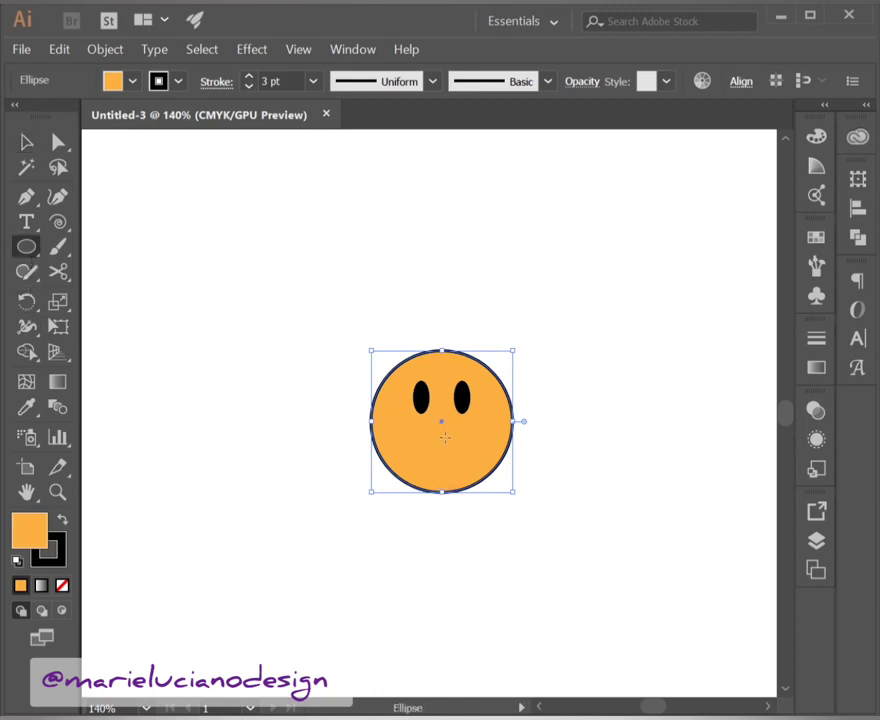
left_click_drag(441, 425, 411, 382)
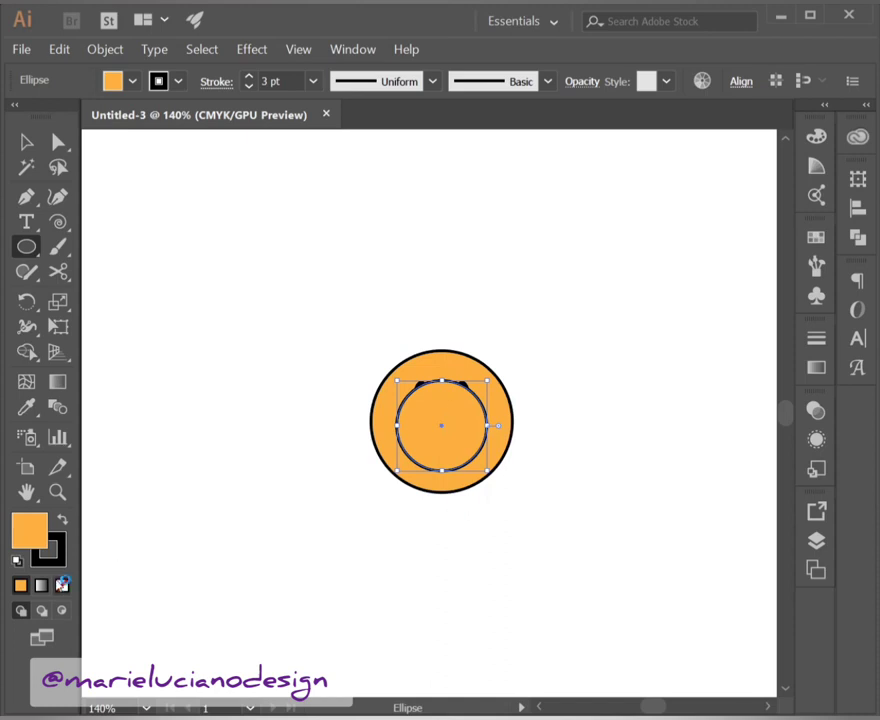
left_click(61, 586)
Cut the inner circle at its left and right points and delete the top arc, leaving the smile.
key("c")
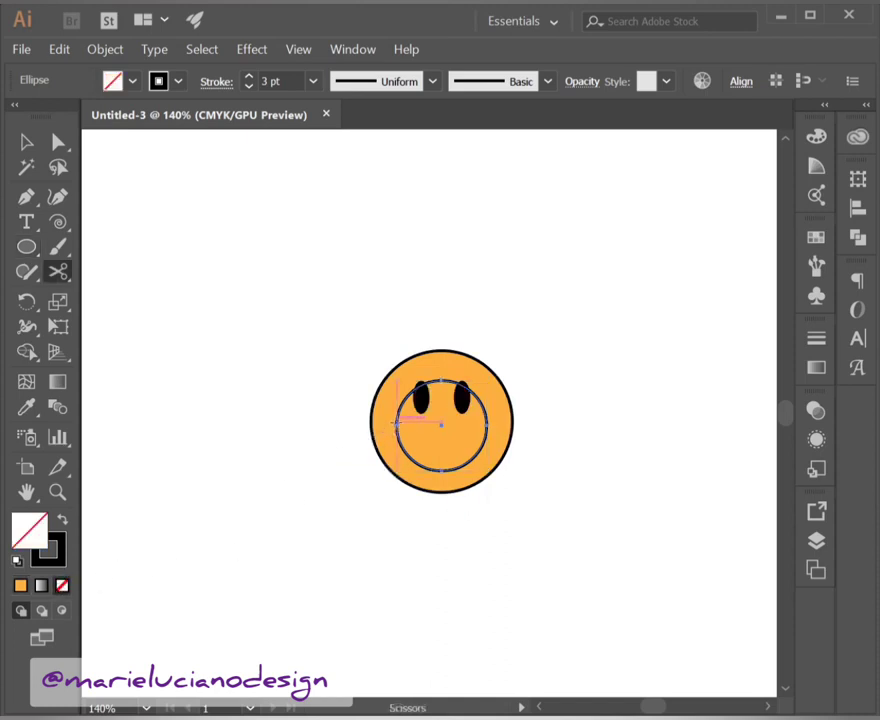
left_click(397, 423)
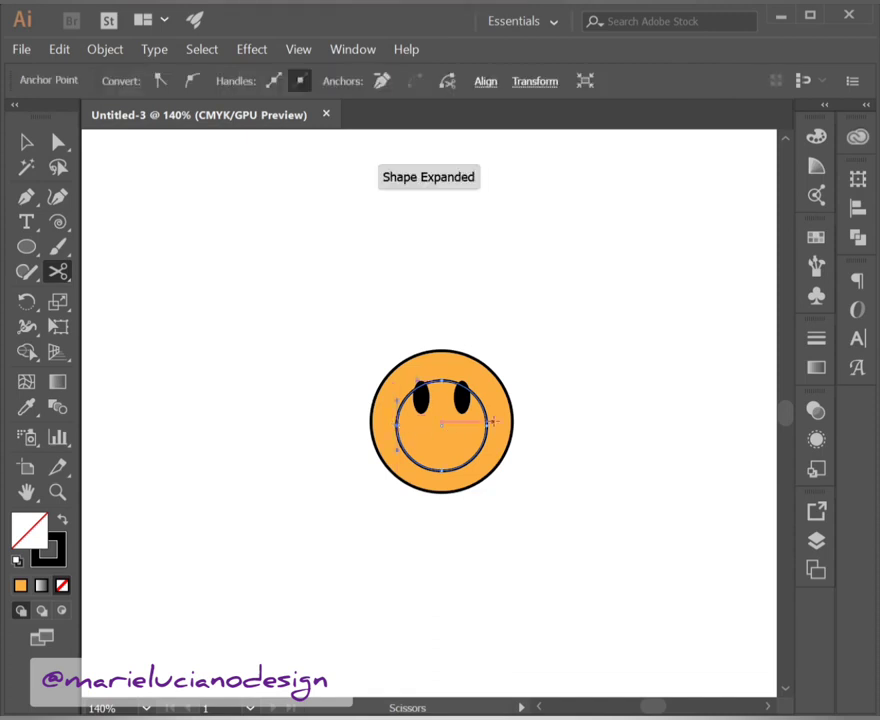
left_click(487, 447)
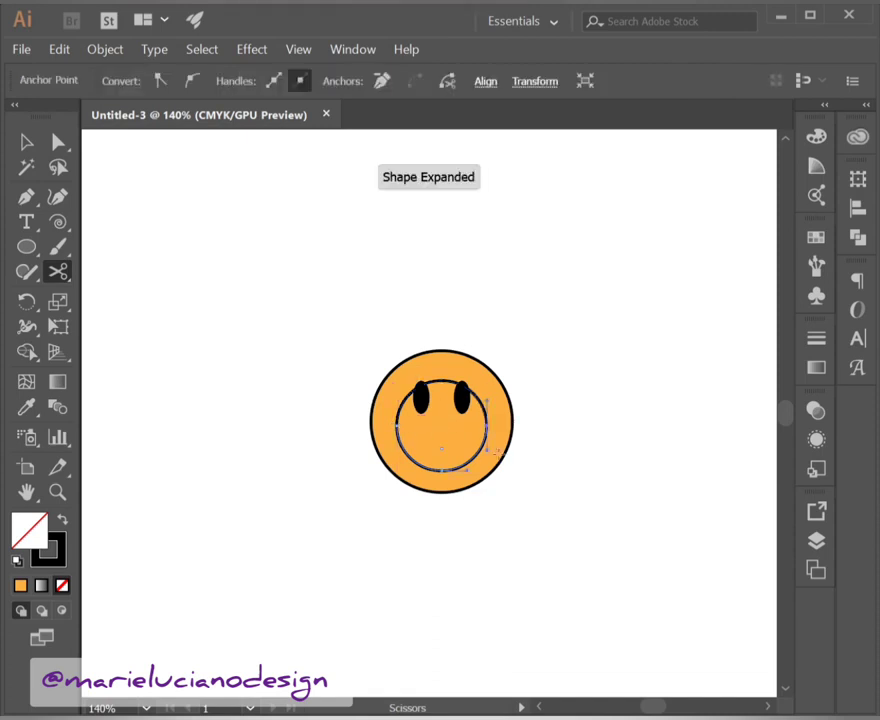
key("a")
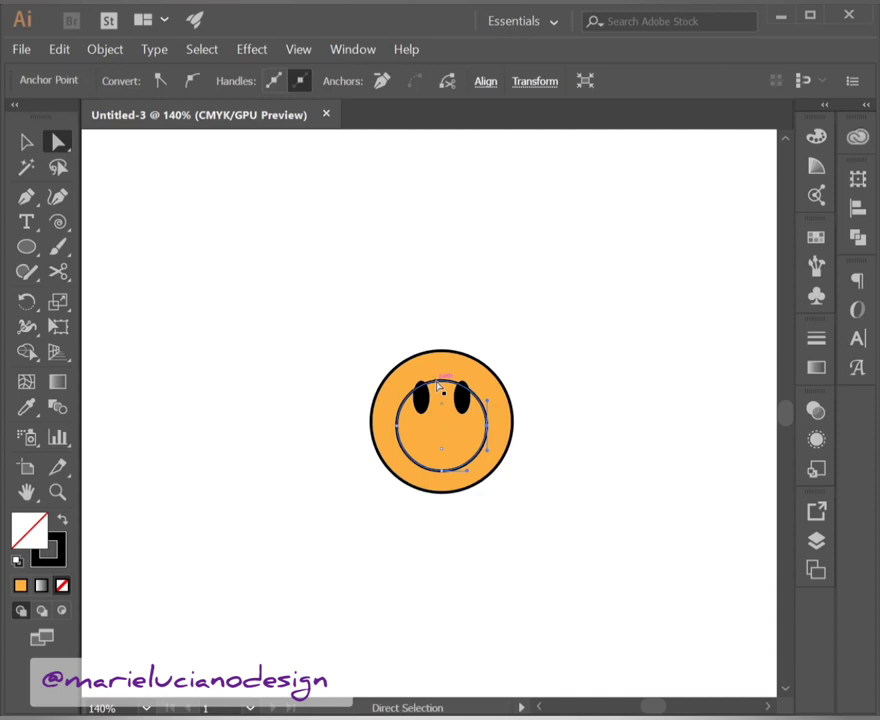
left_click(442, 382)
key("Delete")
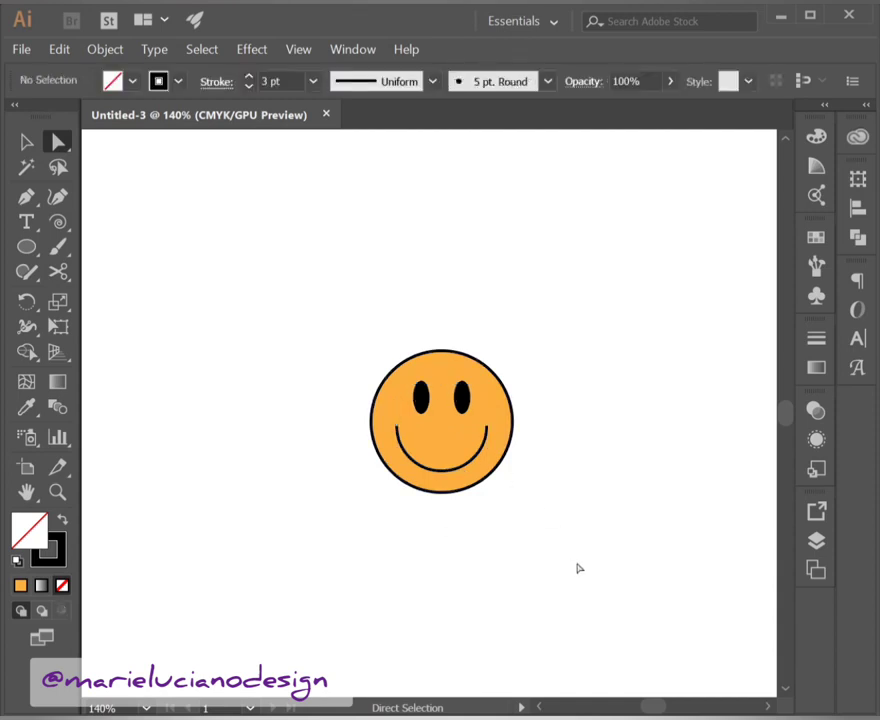
key("v")
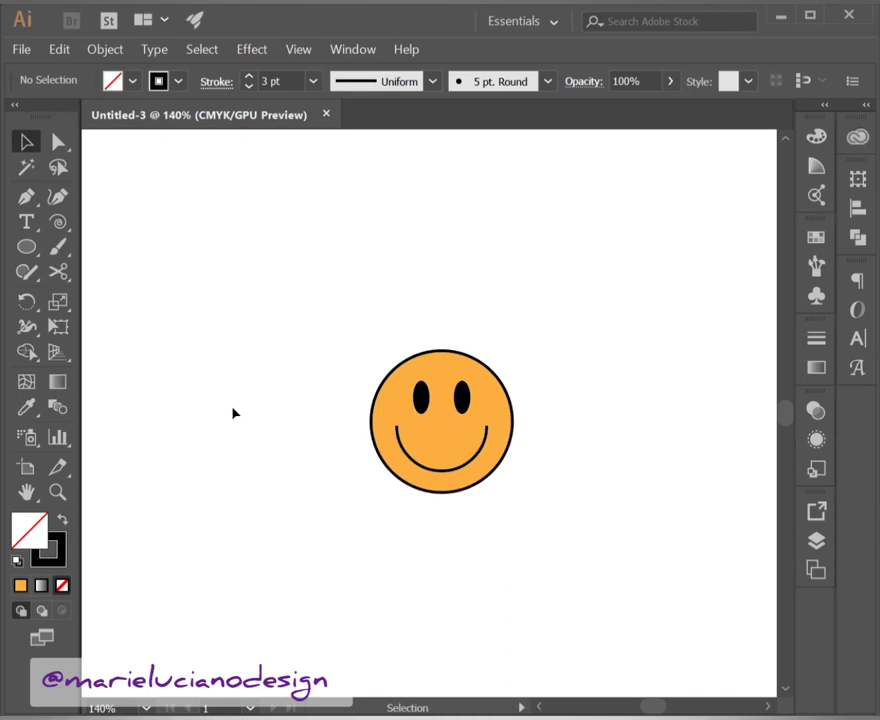
Zoom in on the smiley and give the smile's start an Arrow 21 round-dot arrowhead.
left_click(58, 492)
left_click(426, 481)
left_click(424, 481)
mouse_move(424, 481)
left_mouse_down()
mouse_move(430, 319)
mouse_move(418, 495)
left_mouse_up()
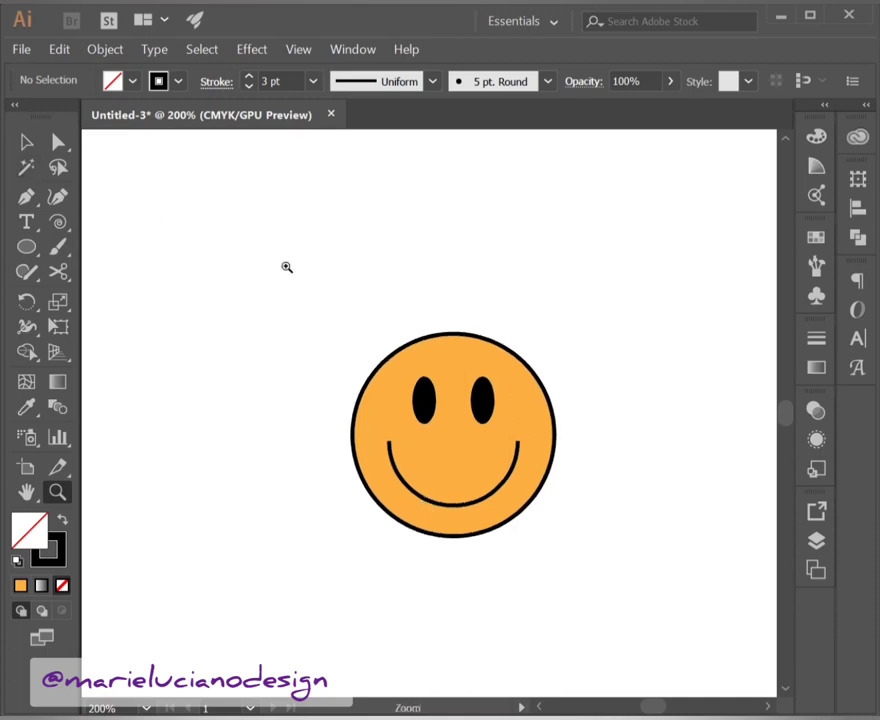
left_click(26, 142)
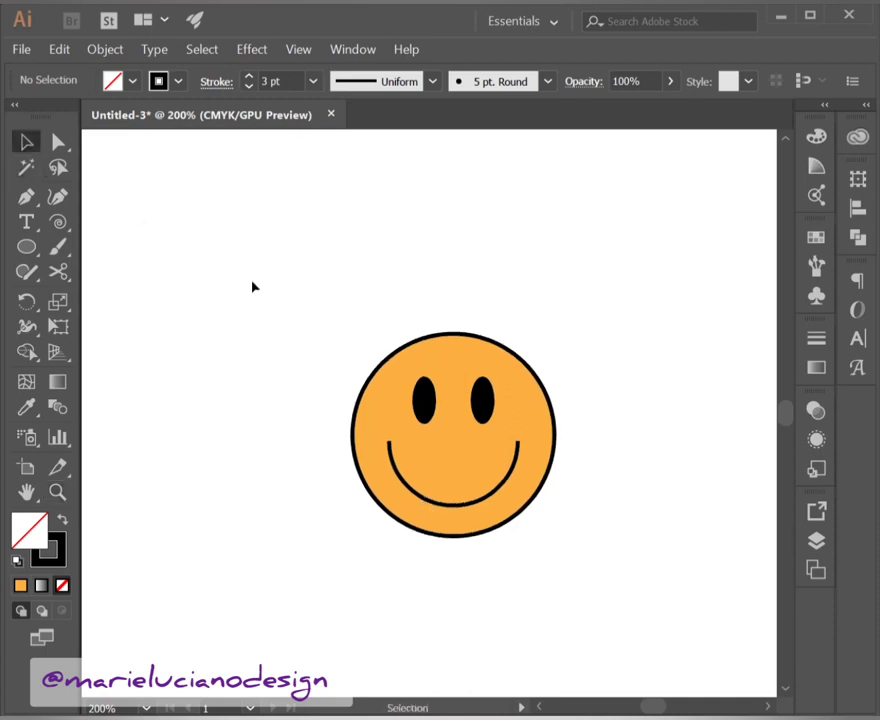
left_click(390, 450)
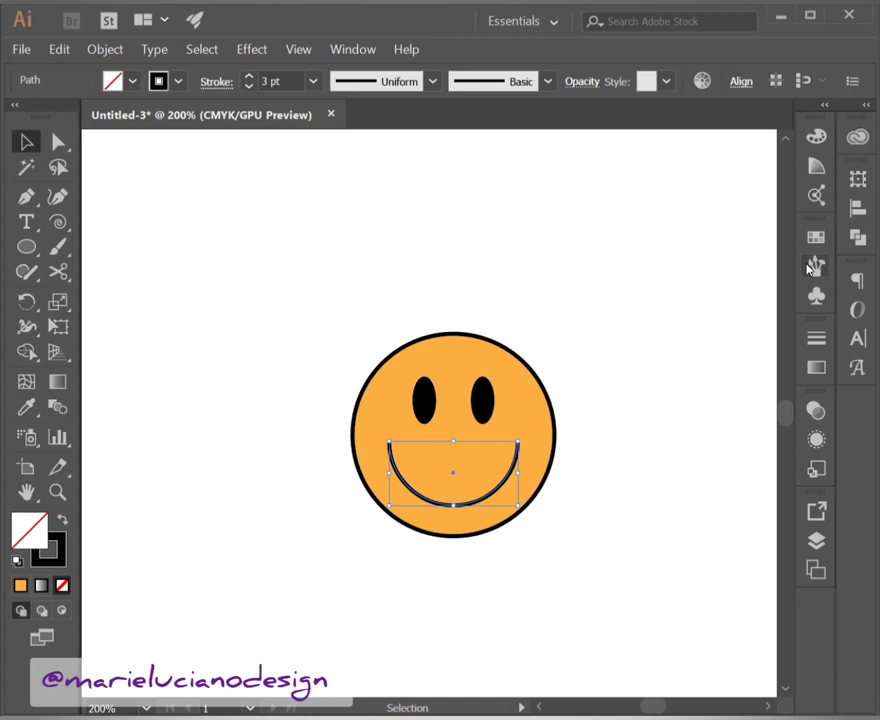
left_click(816, 338)
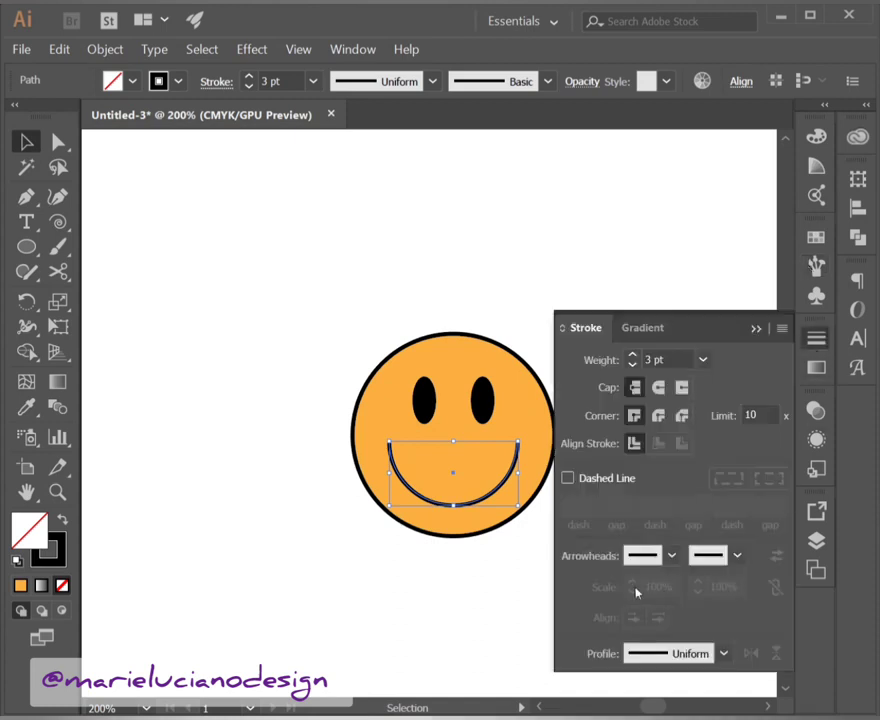
left_click(671, 556)
left_click_drag(670, 299, 662, 398)
left_click(590, 342)
left_click(520, 350)
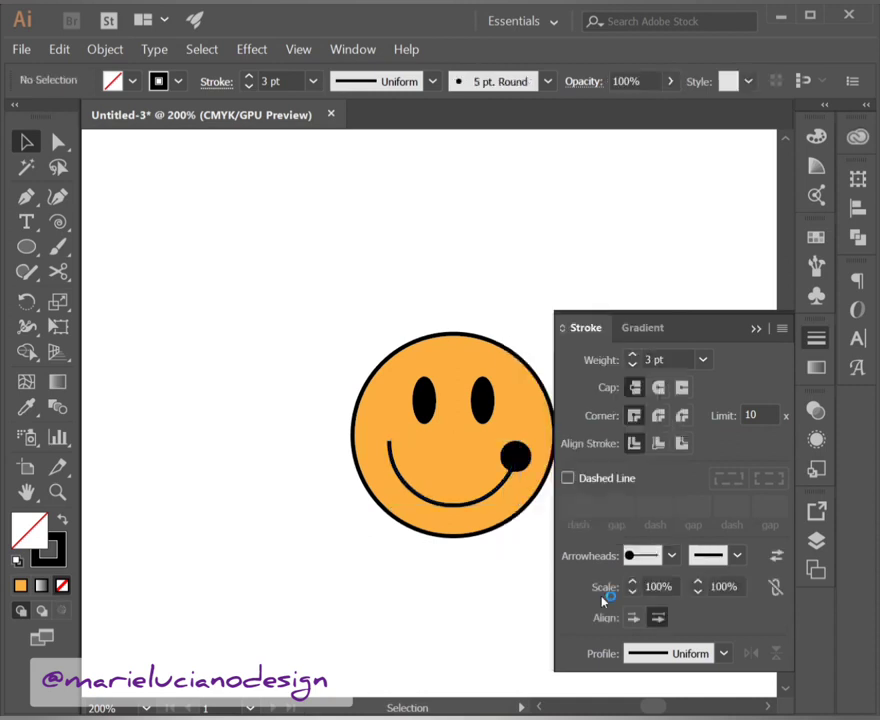
Scale the start dot to 40%, after first trying 20%.
left_click(660, 587)
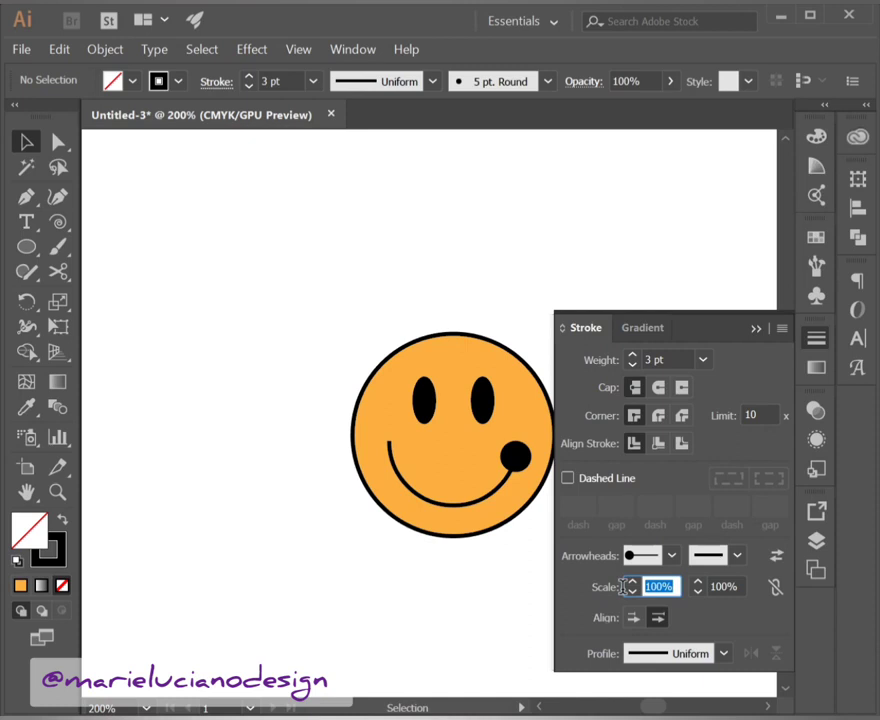
type("20")
key("Tab")
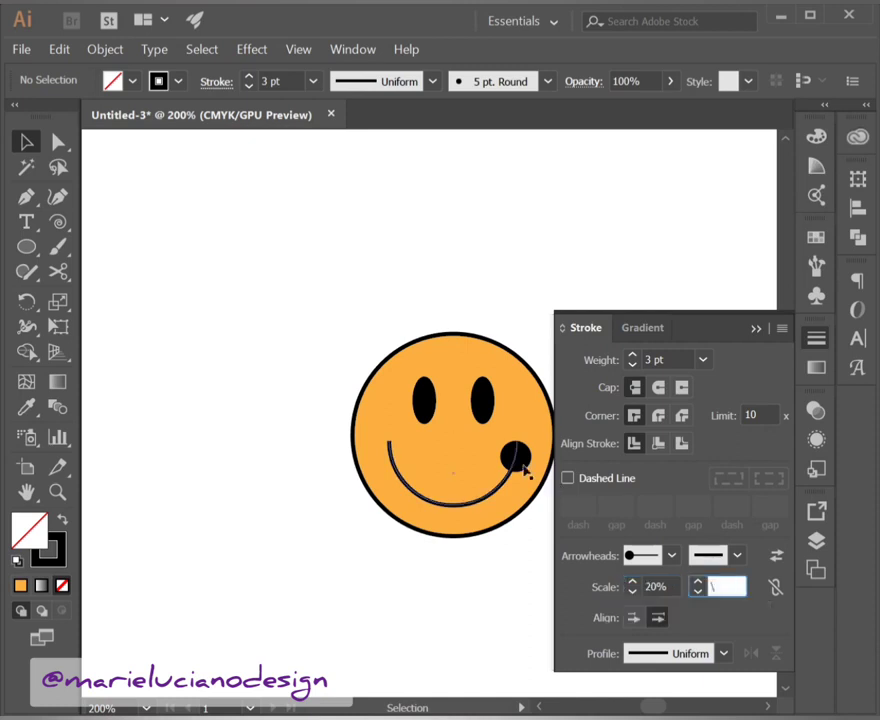
left_click(515, 456)
left_click(662, 586)
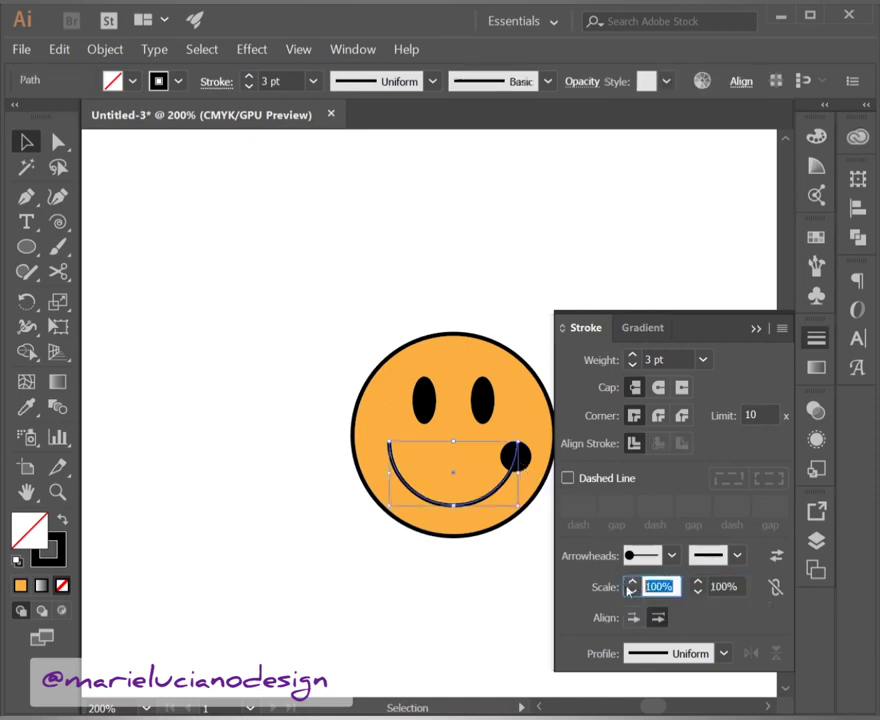
type("20")
key("Tab")
left_click(279, 604)
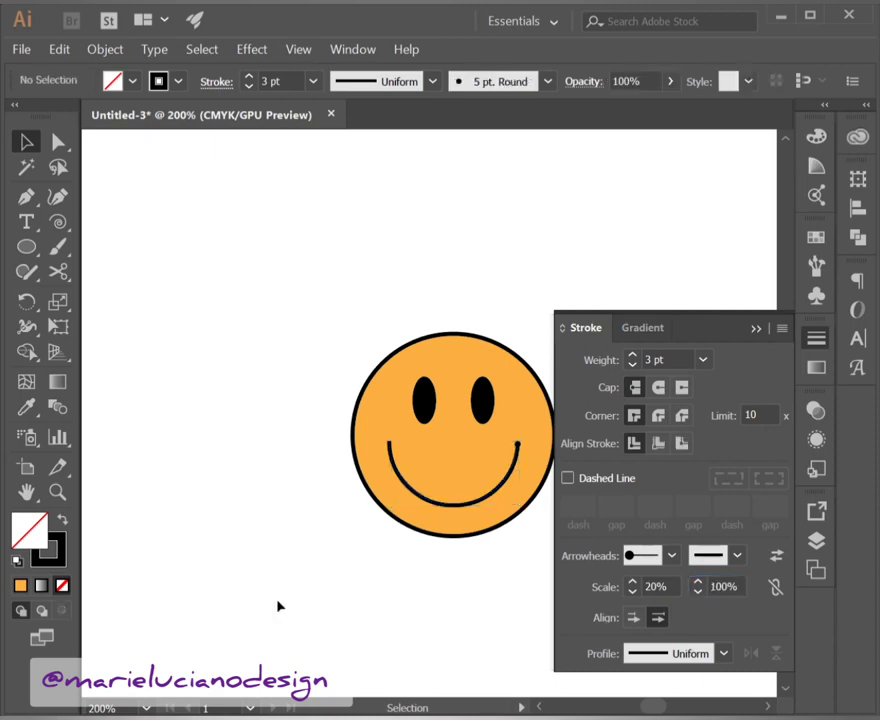
left_click(520, 455)
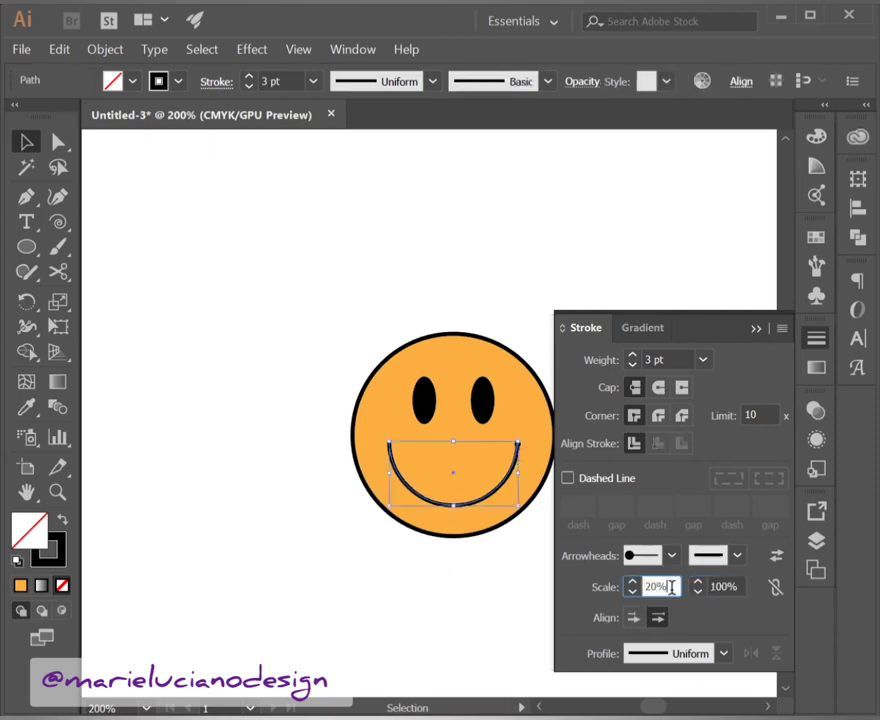
left_click(668, 585)
type("40")
key("Tab")
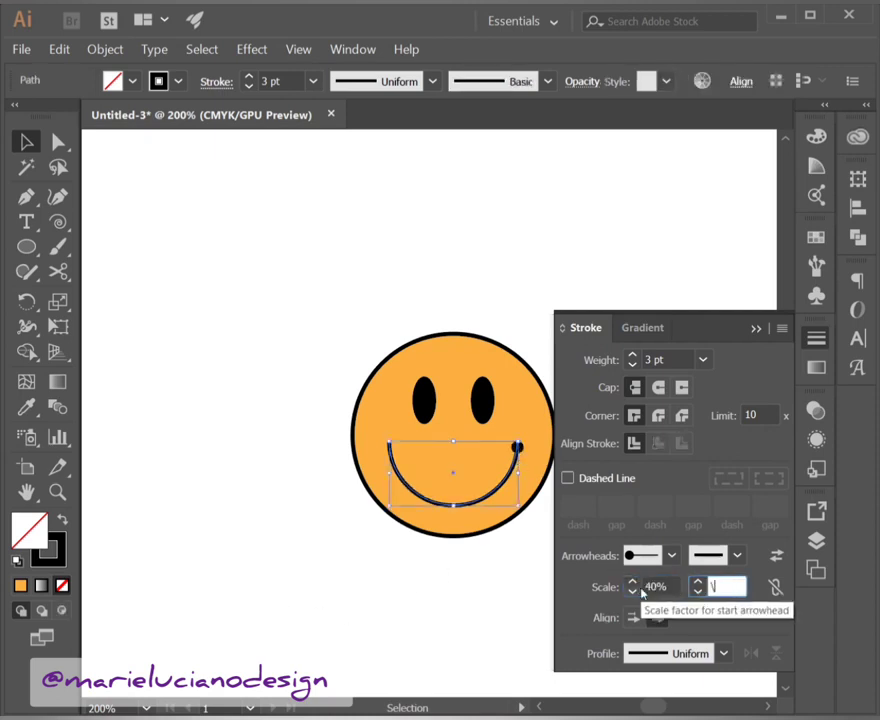
left_click(471, 609)
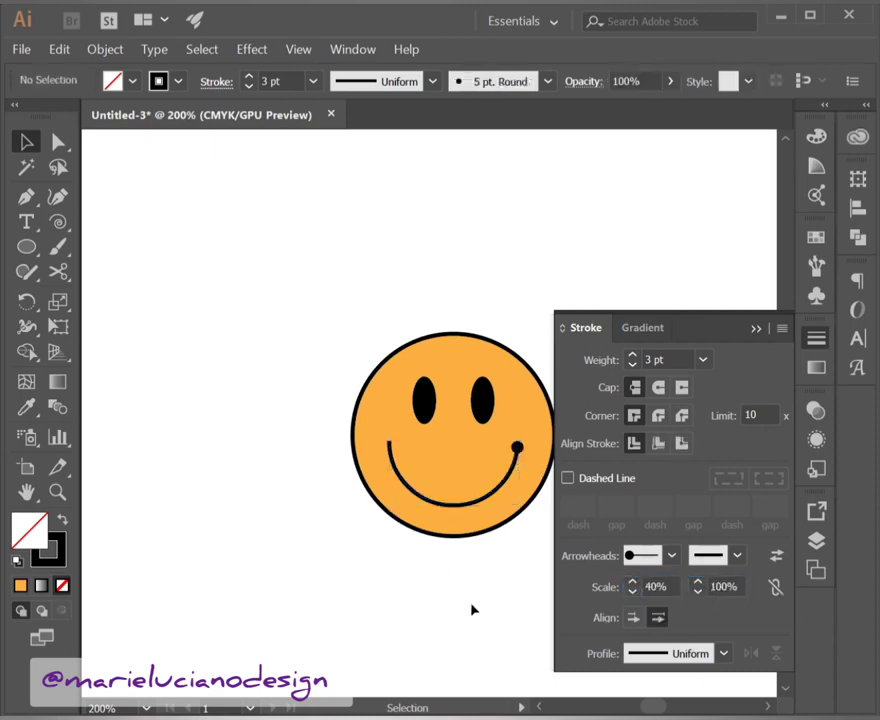
Add a matching round-dot arrowhead at 40% scale to the smile's other end.
left_click(494, 497)
left_click(736, 558)
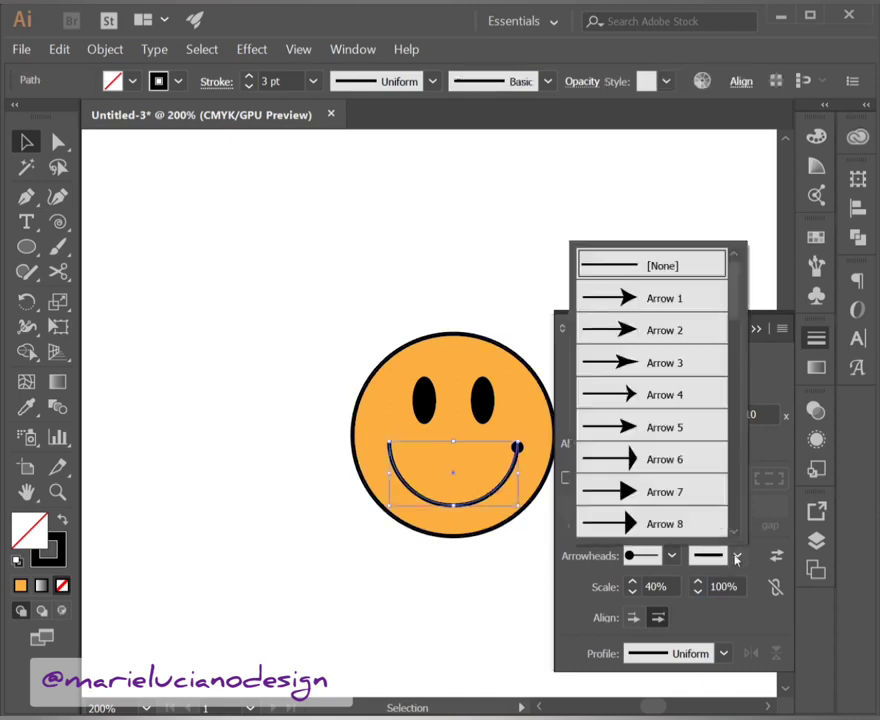
left_click_drag(735, 290, 742, 418)
scroll(713, 418, "down", 1)
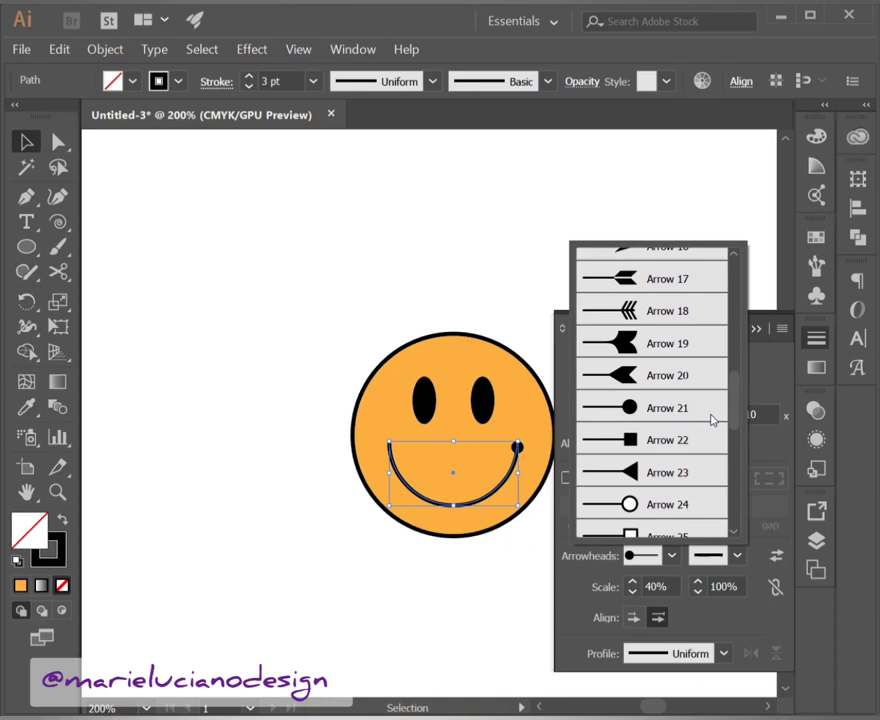
left_click(713, 418)
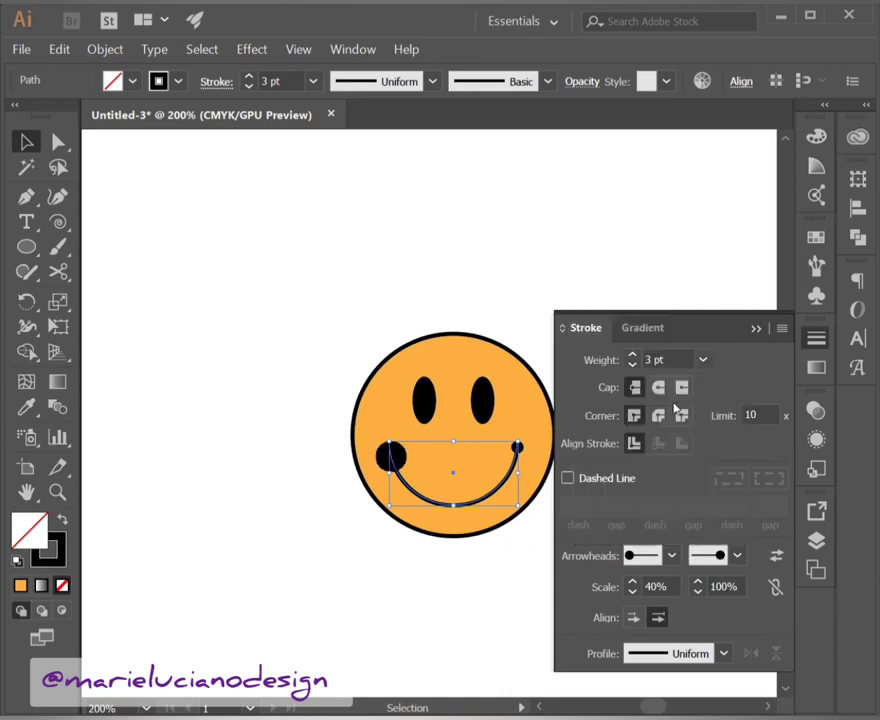
left_click(730, 587)
type("40")
key("Tab")
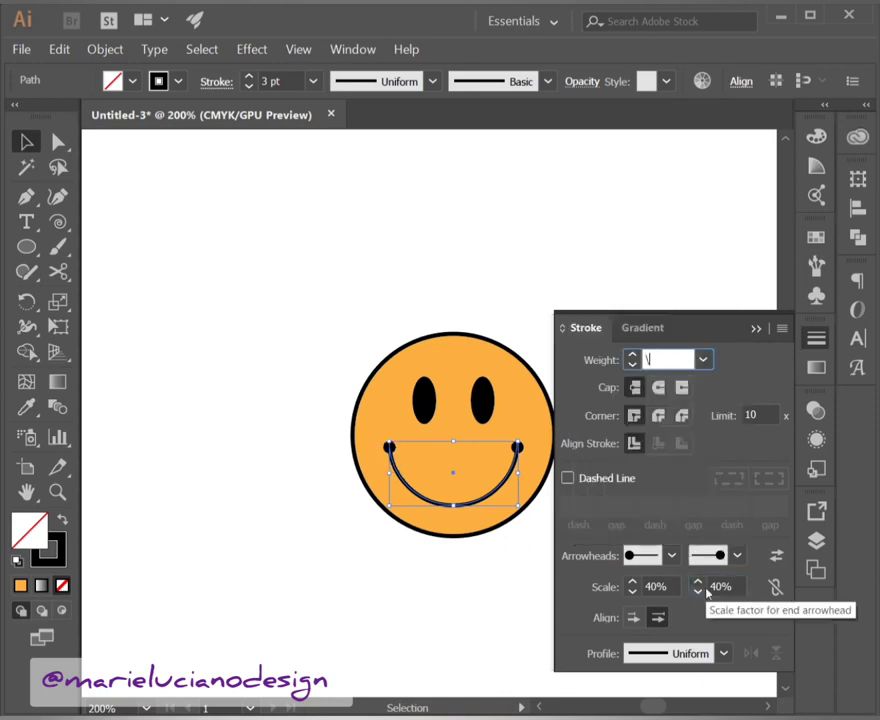
left_click(493, 690)
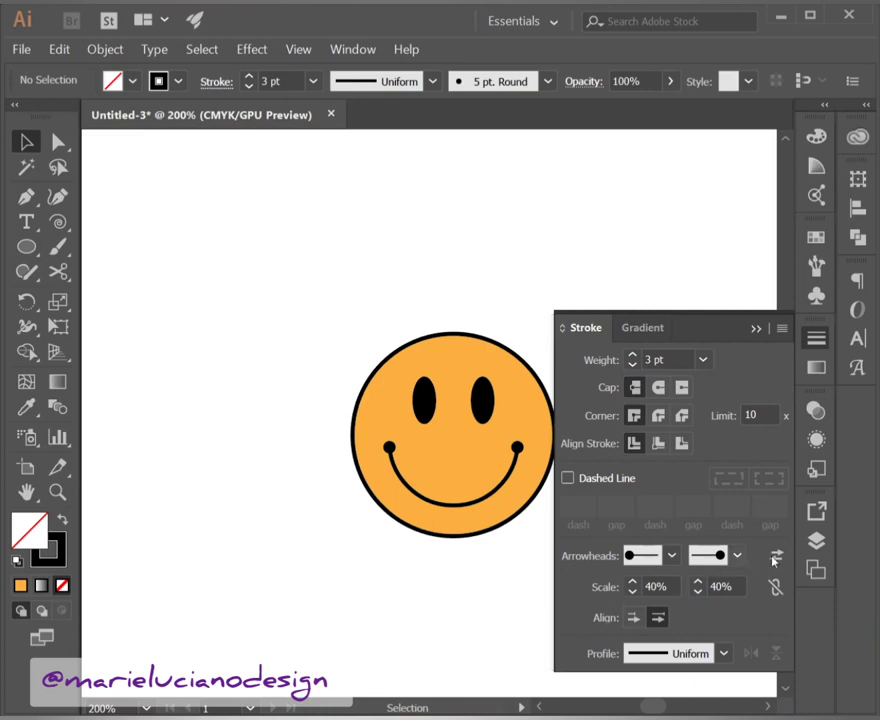
left_click(756, 330)
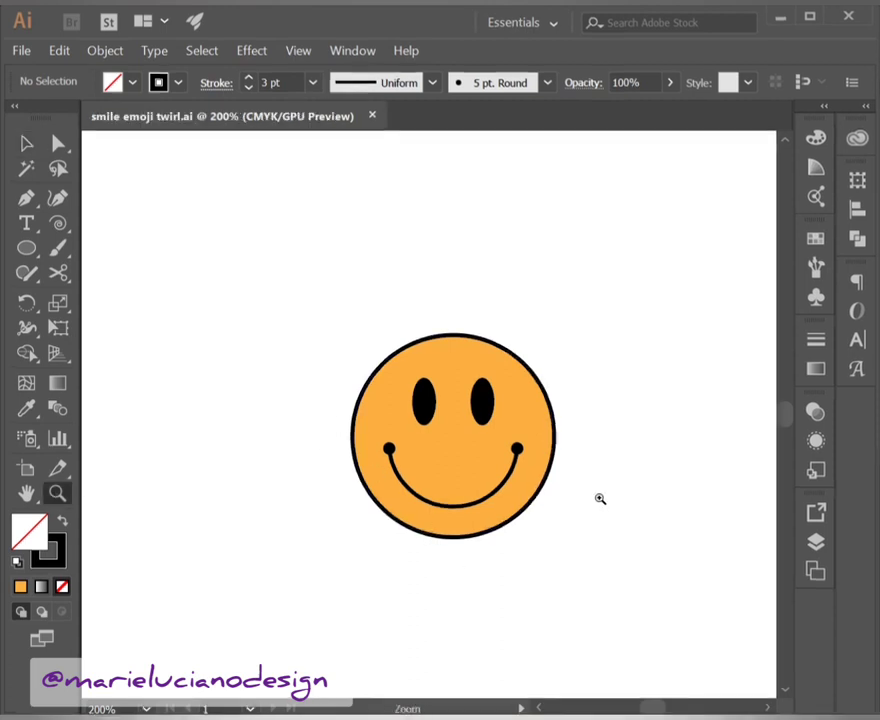
Zoom out, marquee-select every part of the smiley and group them.
left_click(595, 497)
left_click(429, 337, "alt")
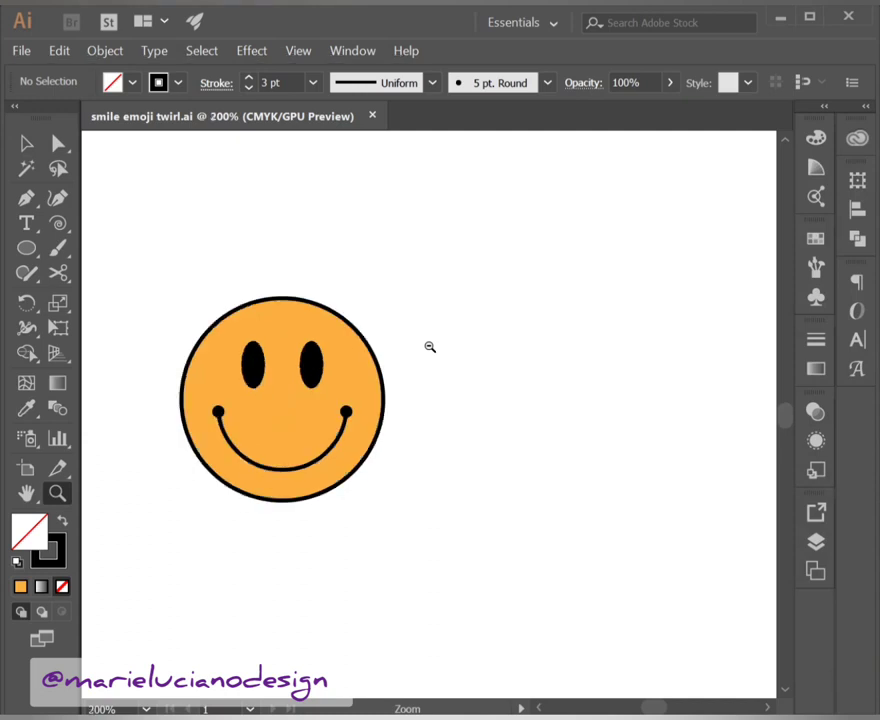
left_click(428, 348, "alt")
left_click_drag(554, 350, 573, 354)
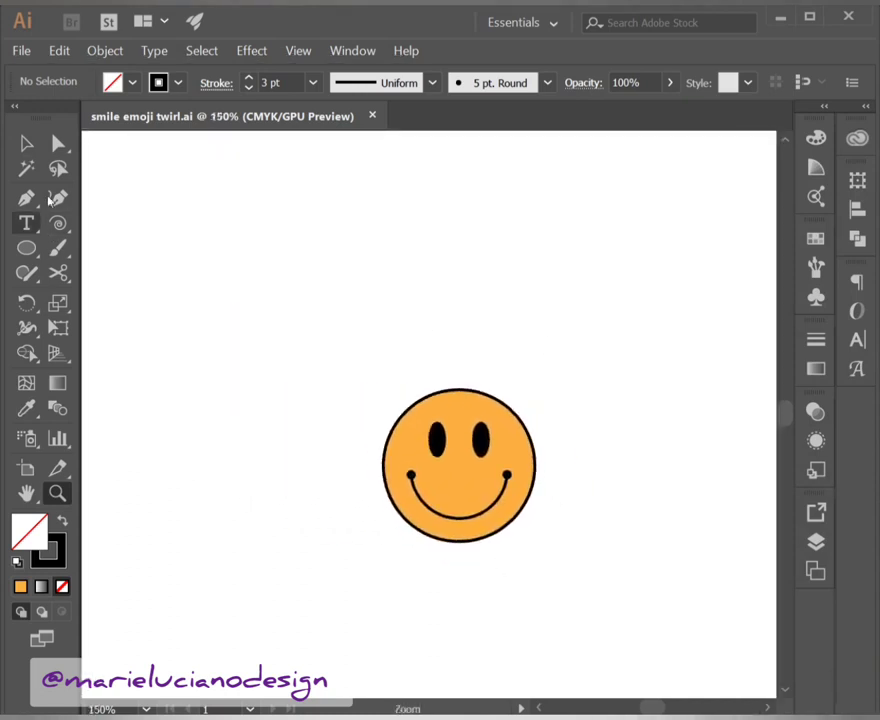
left_click(26, 143)
left_click_drag(296, 298, 556, 562)
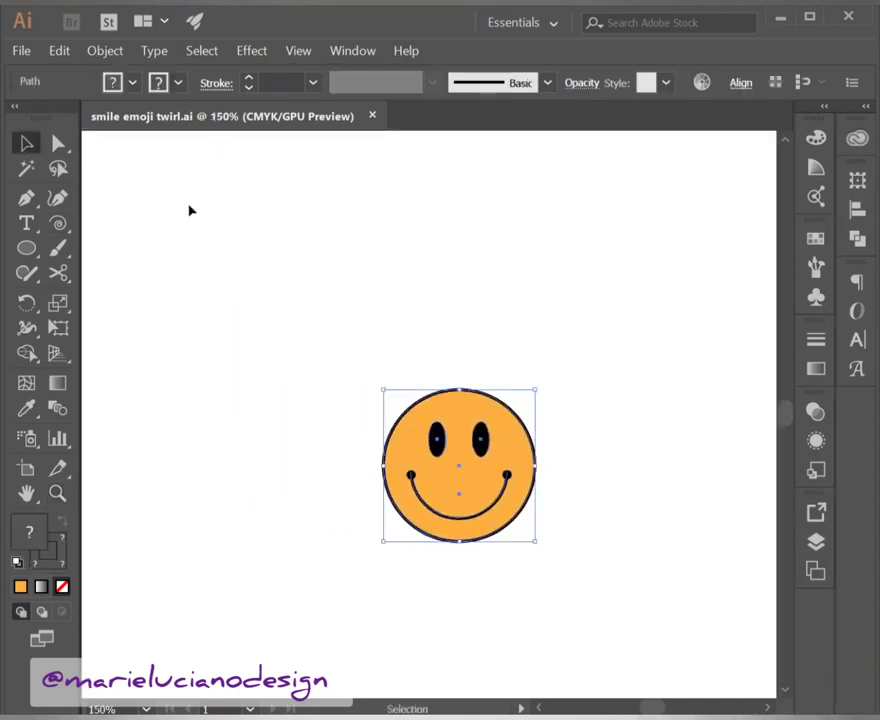
left_click(122, 50)
left_click(141, 110)
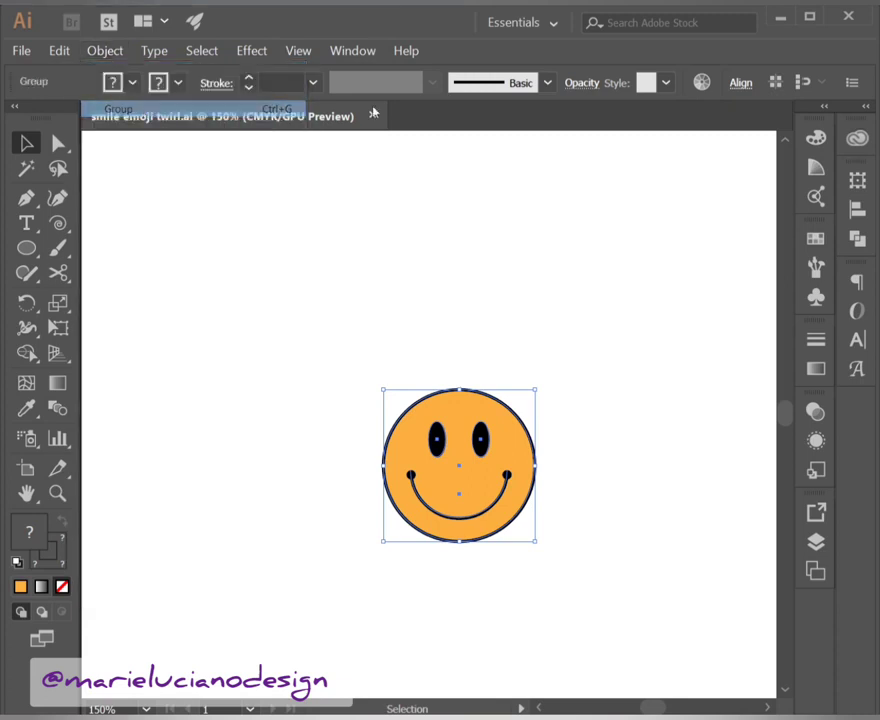
Align the smiley group horizontally and vertically to the artboard centre.
left_click(740, 83)
left_click(722, 255)
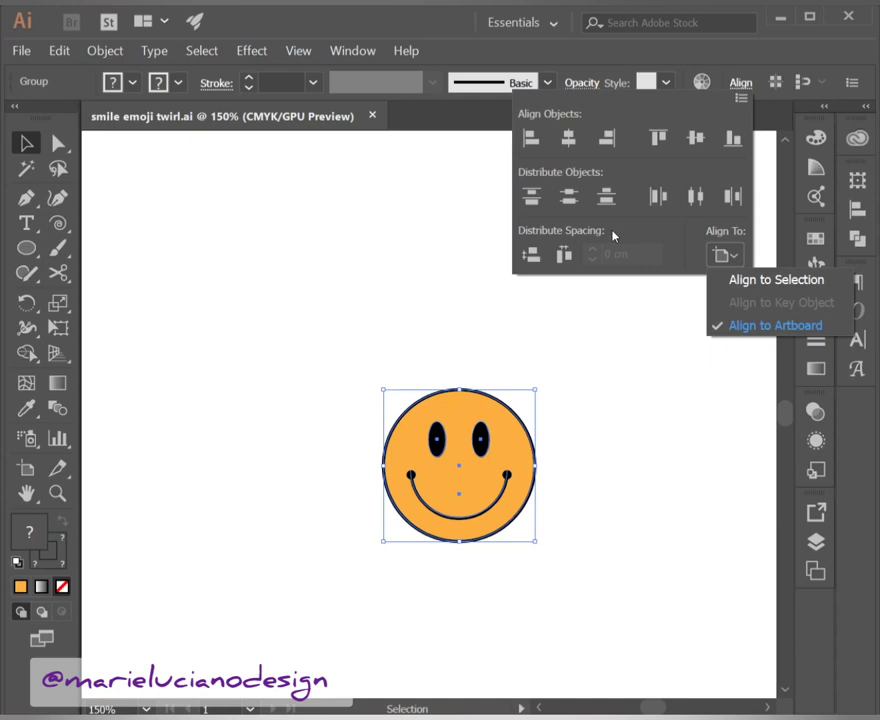
left_click(568, 137)
left_click(568, 137)
left_click(696, 137)
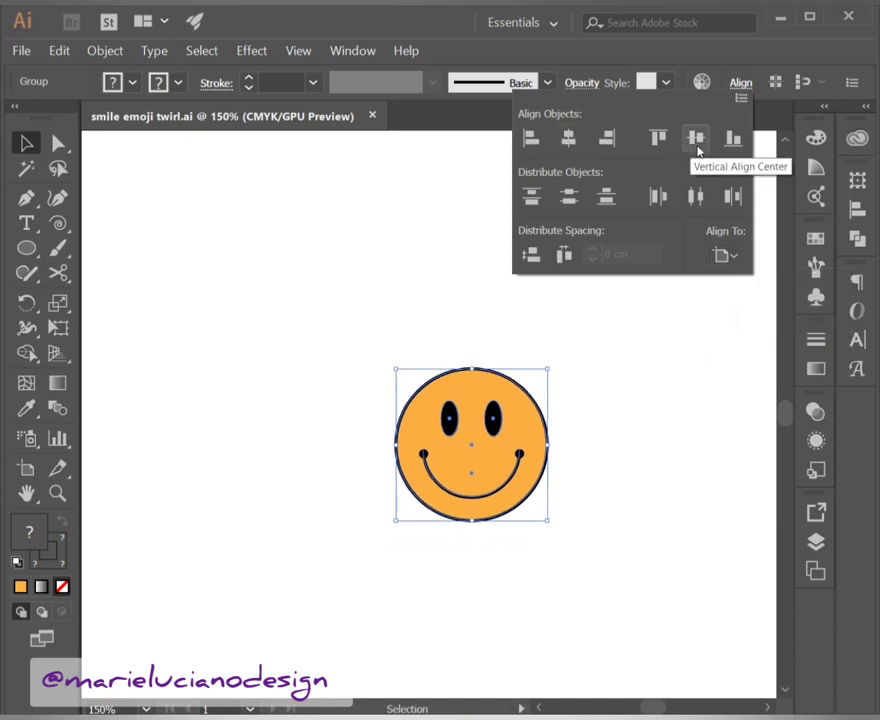
left_click(689, 505)
left_click(670, 555)
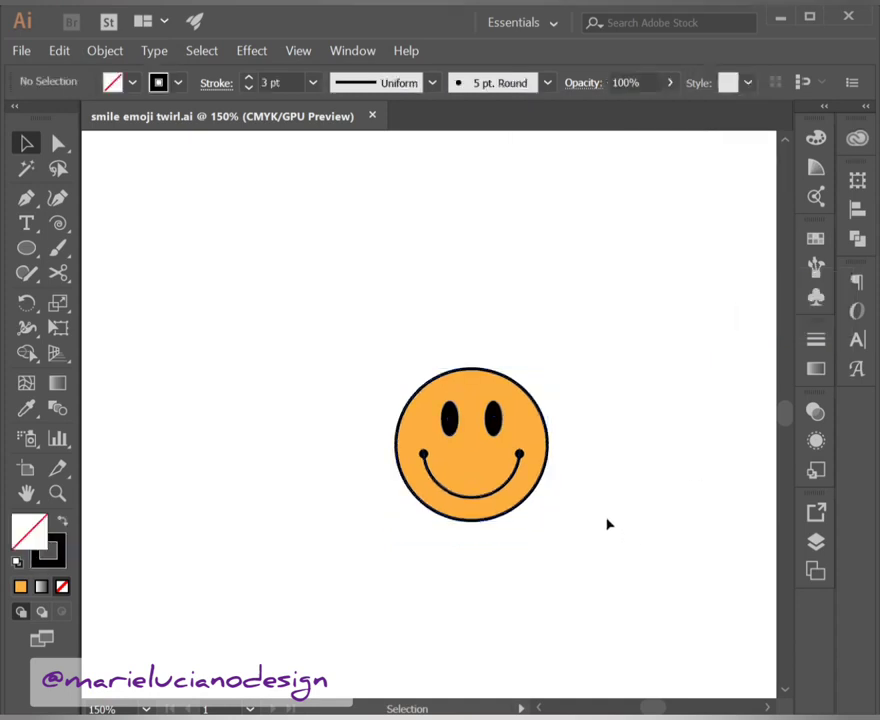
left_click(535, 481)
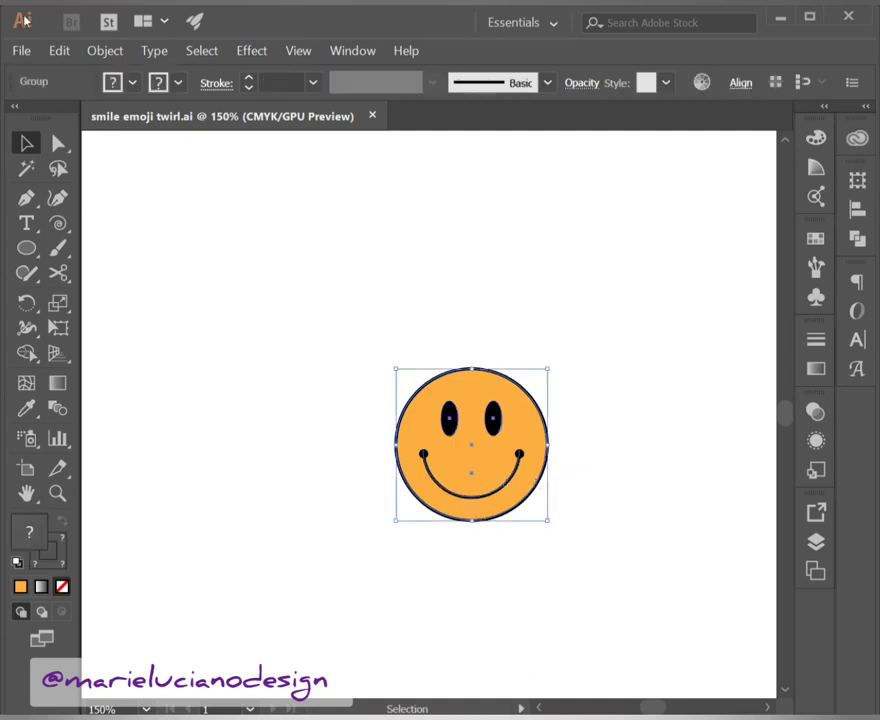
Isolate the smiley group, select both eyes and bring up the Pathfinder panel.
left_click(216, 330)
left_click(449, 421)
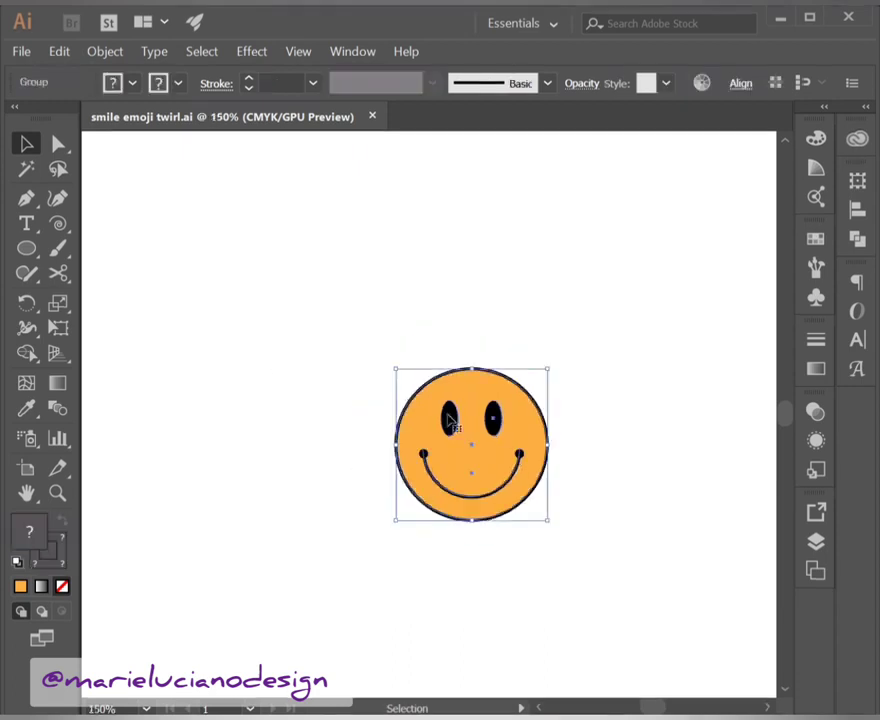
double_click(449, 421)
left_click(449, 418)
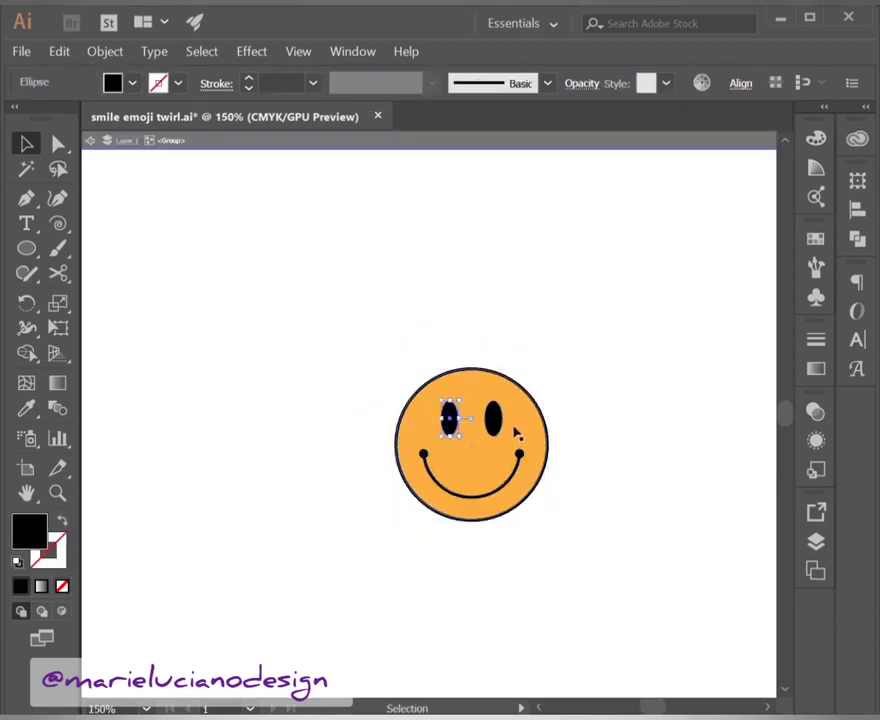
left_click(494, 420)
left_click(449, 418, "shift")
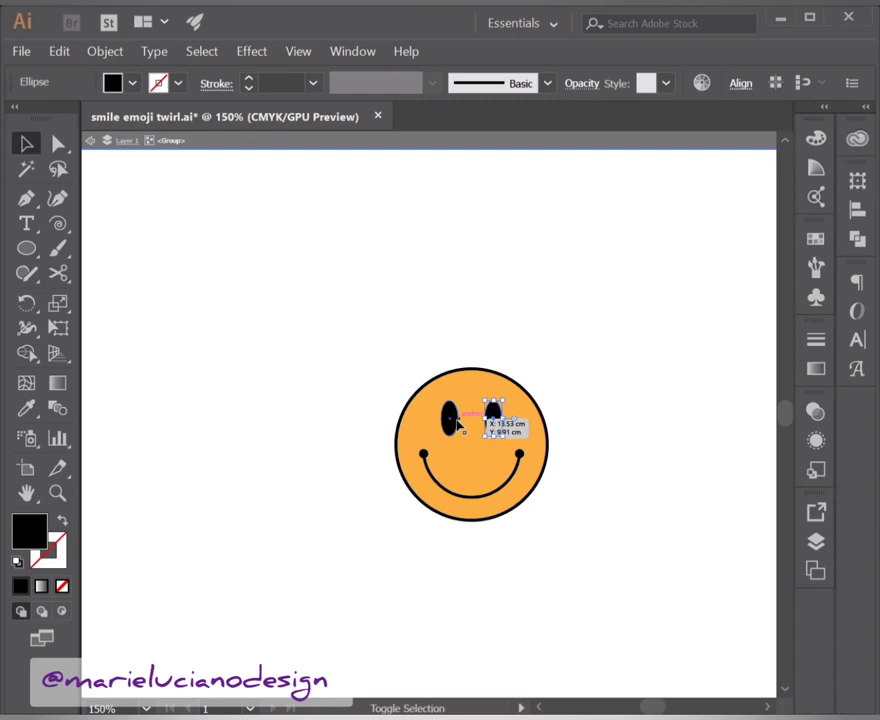
left_click(857, 238)
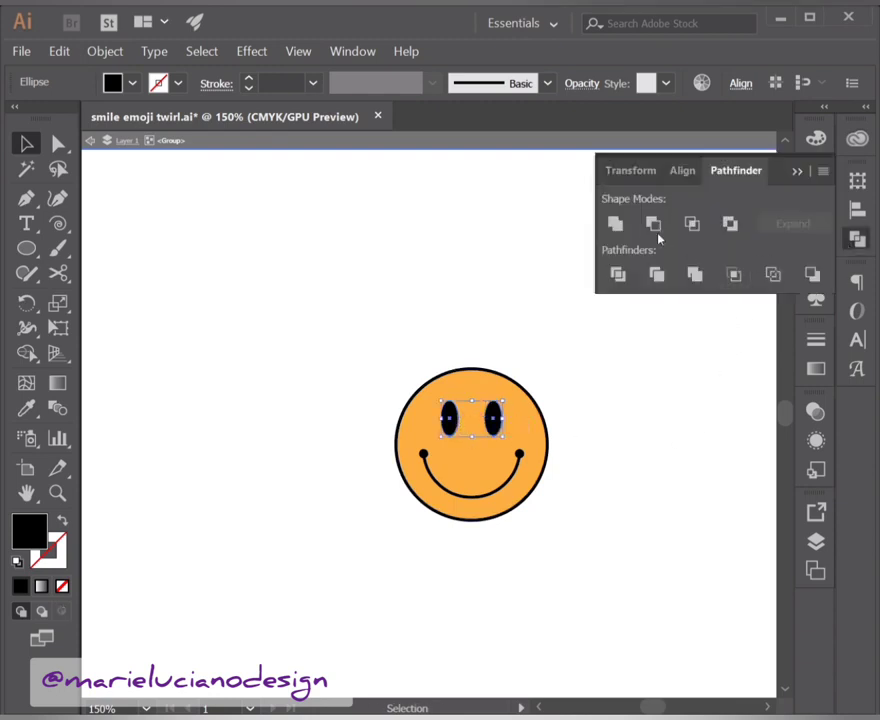
left_click(625, 468)
Select the whole smiley group and apply Object > Expand Appearance.
left_click_drag(432, 334, 509, 632)
left_click(743, 84)
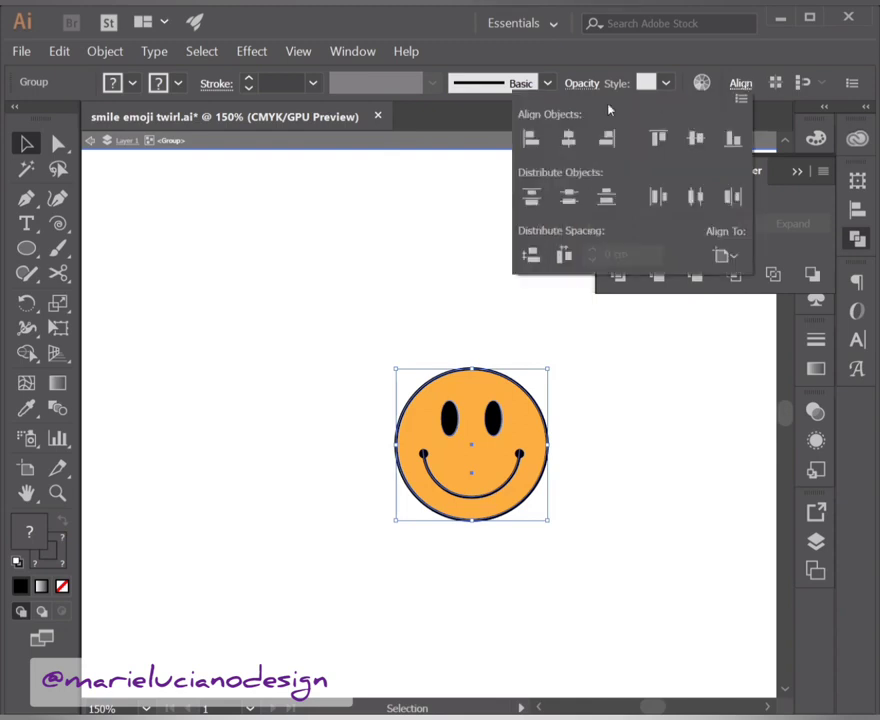
left_click(110, 56)
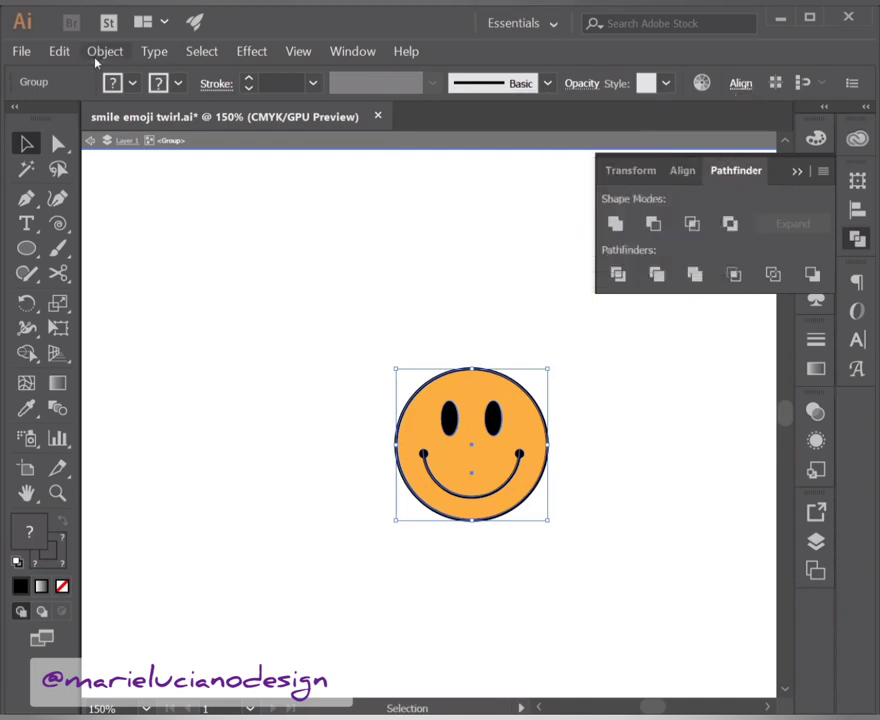
left_click(108, 54)
left_click(163, 232)
Expand the smile curve's fill and stroke into outline shapes.
left_click(425, 460)
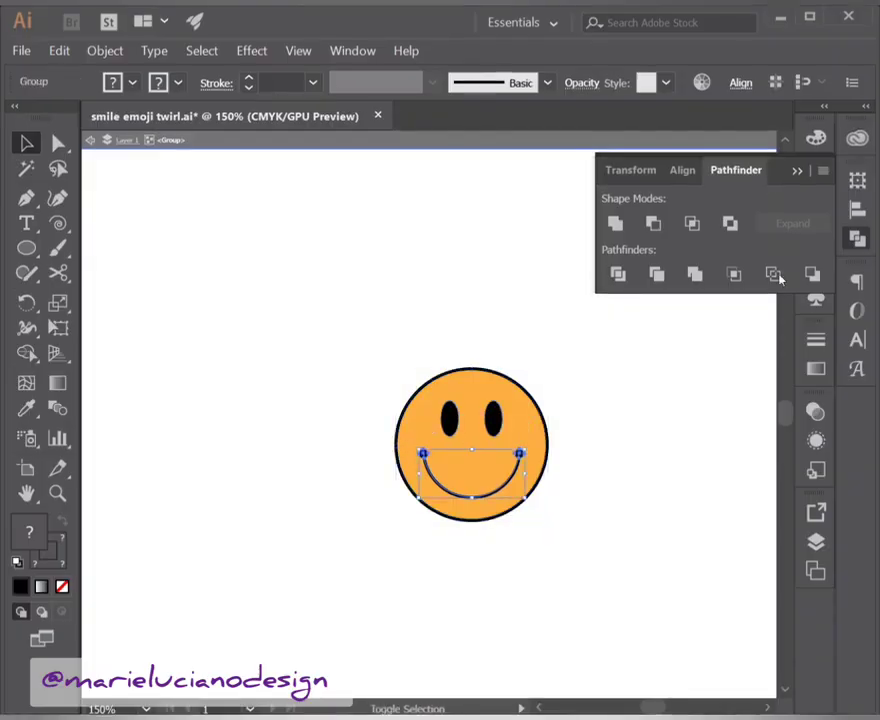
left_click(100, 52)
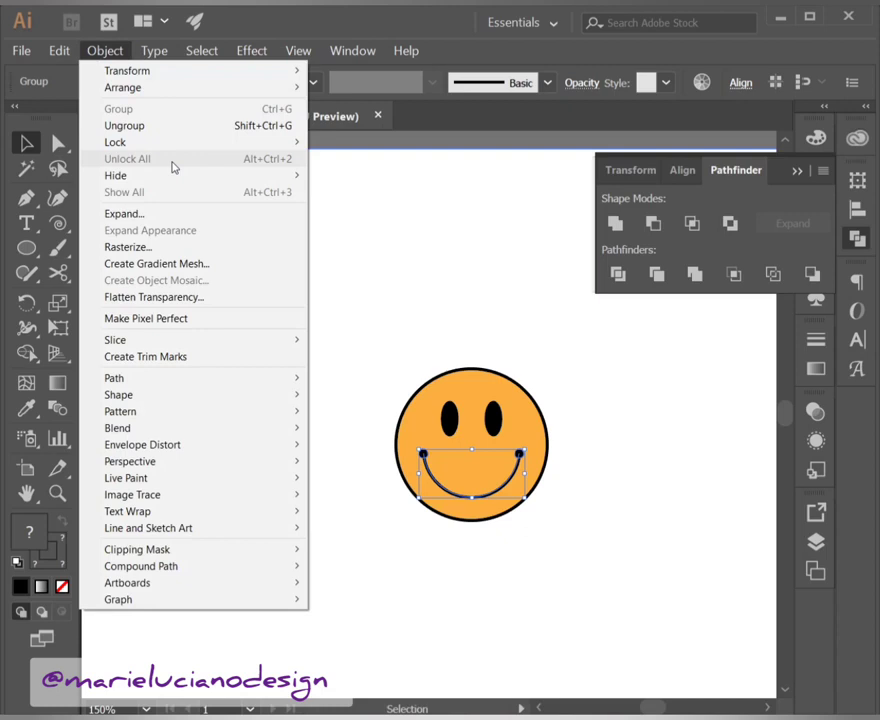
left_click(190, 215)
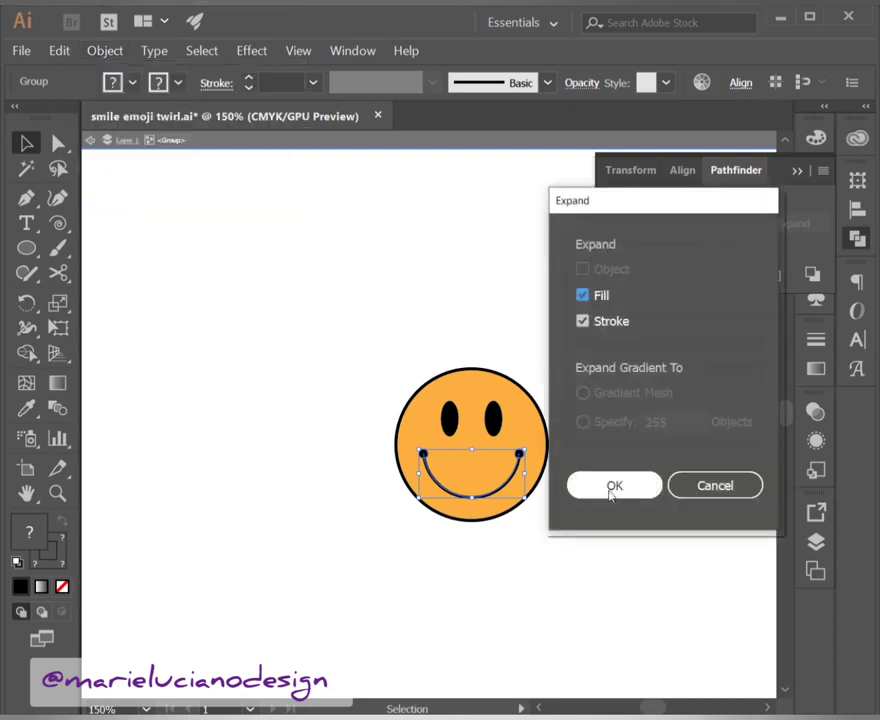
left_click(610, 494)
left_click(616, 223)
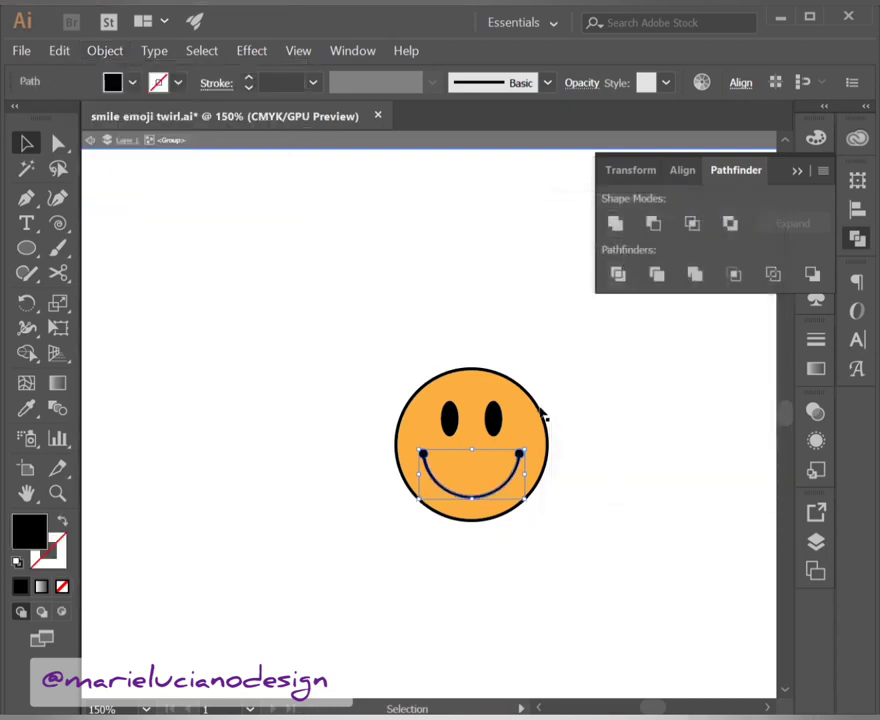
Expand the face circle's fill and stroke, then exit isolation mode and deselect.
left_click(541, 413)
left_click(102, 50)
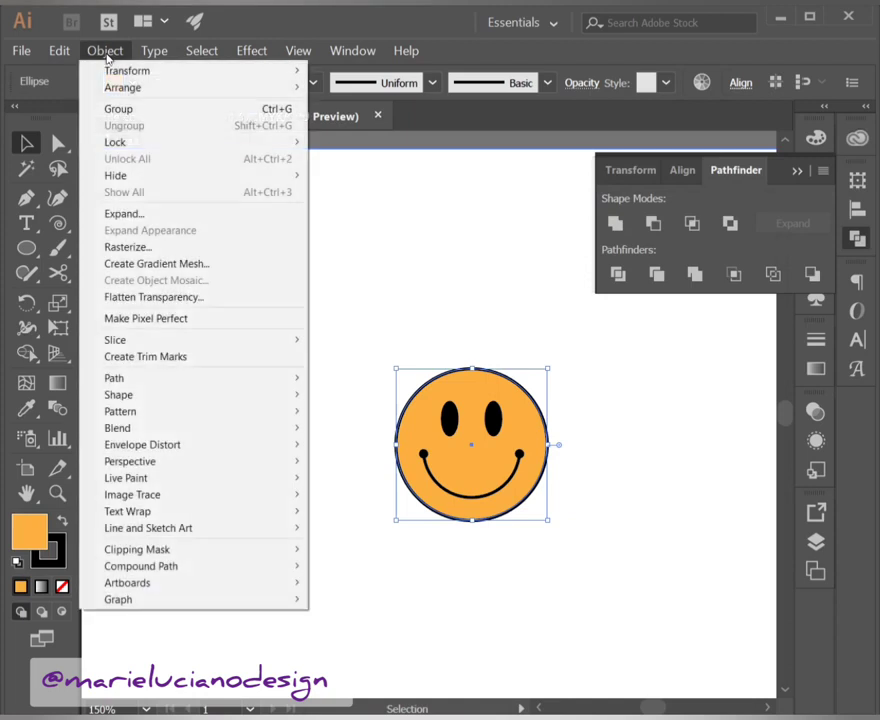
left_click(156, 216)
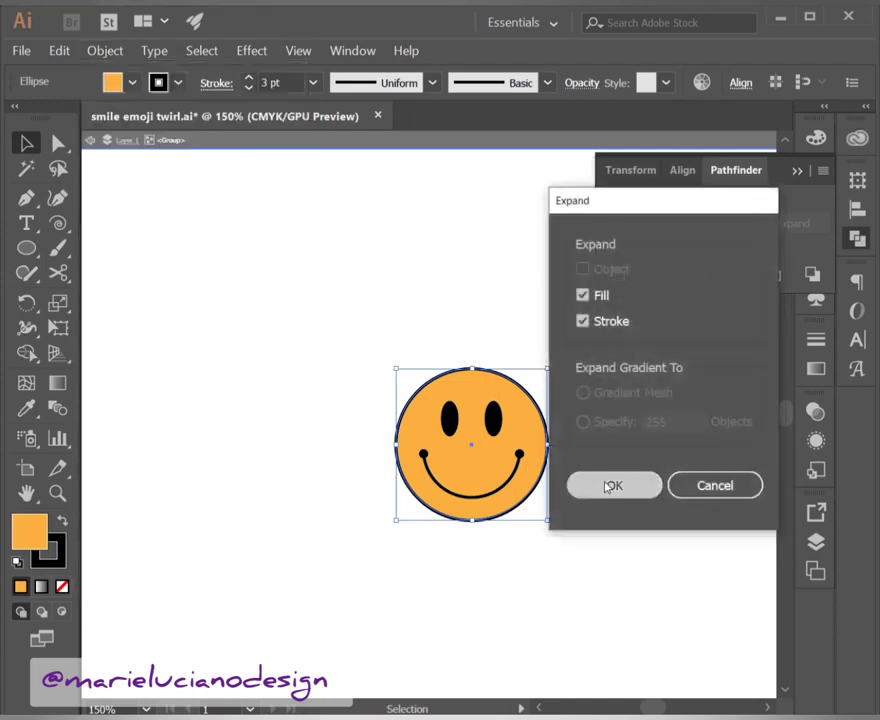
left_click(609, 485)
left_click(606, 480)
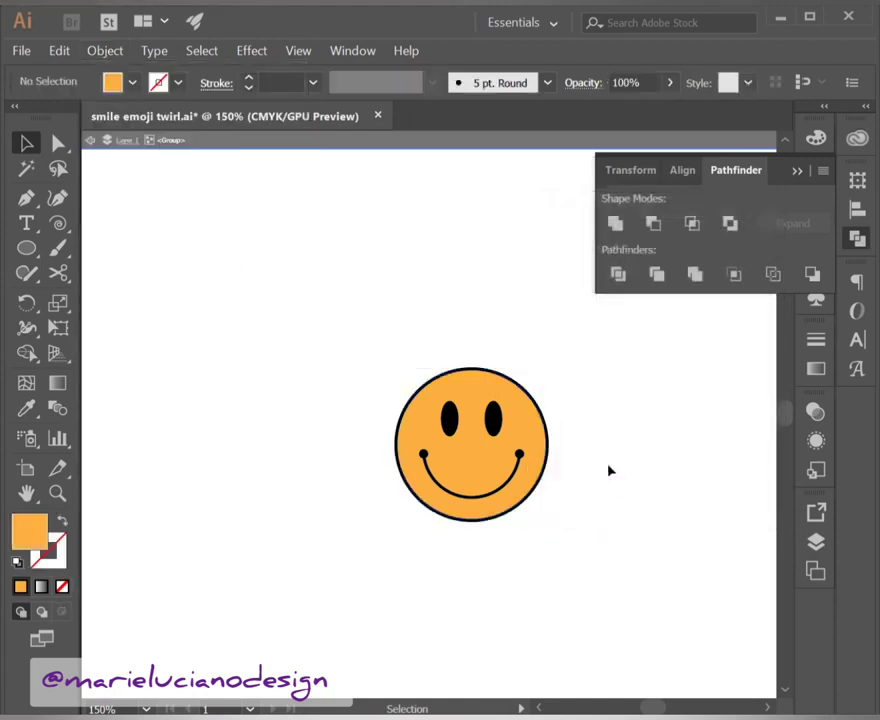
left_click(798, 174)
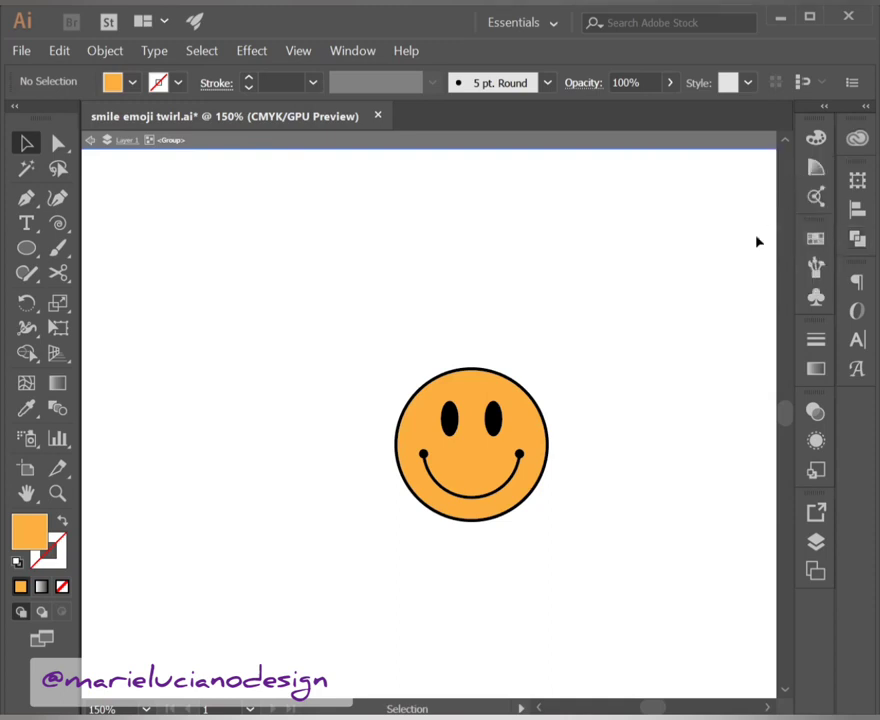
double_click(636, 445)
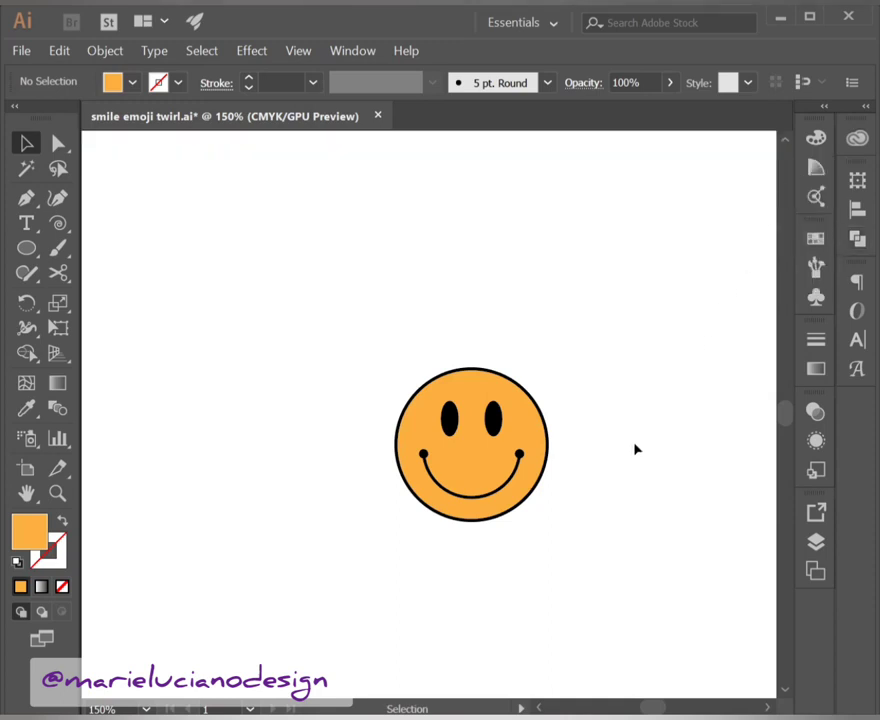
left_click(495, 460)
key("ctrl+shift+a")
Alt-drag a copy of the smiley left and repeat with Ctrl+D for a row of three.
left_click_drag(484, 496, 292, 511)
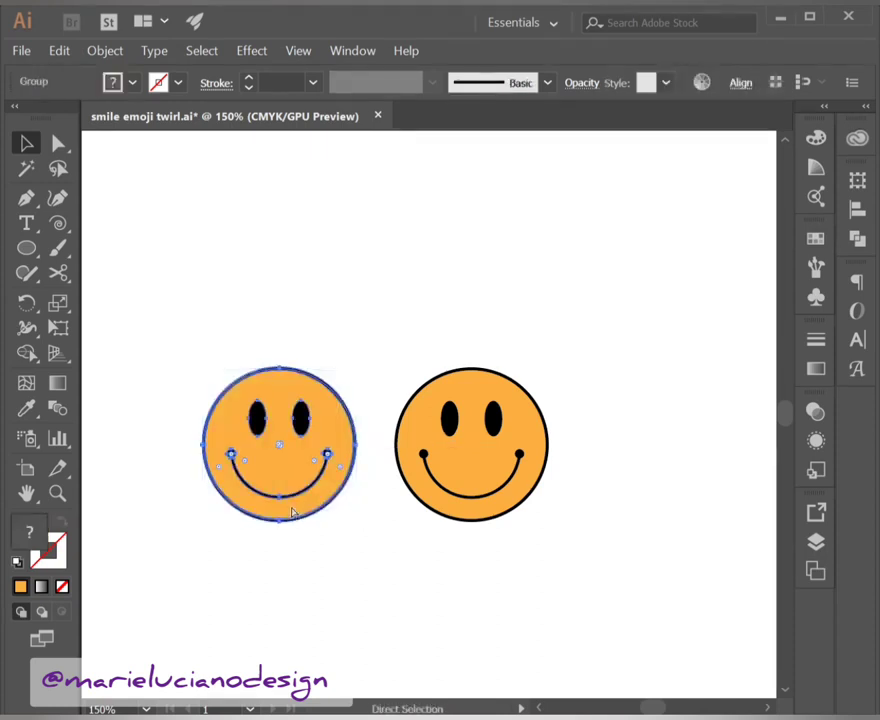
key("ctrl+d")
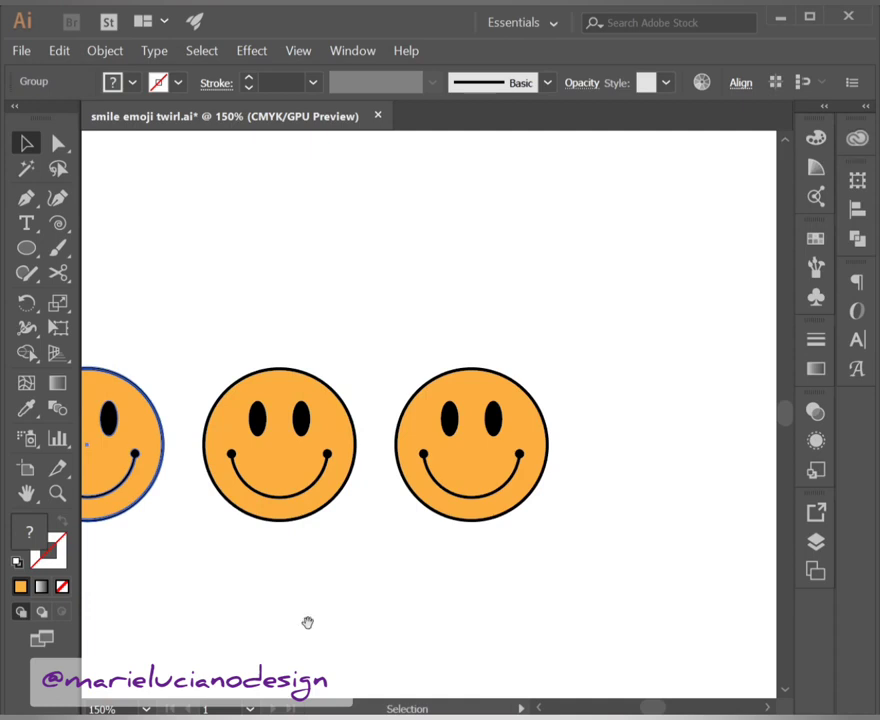
left_click_drag(314, 623, 335, 615)
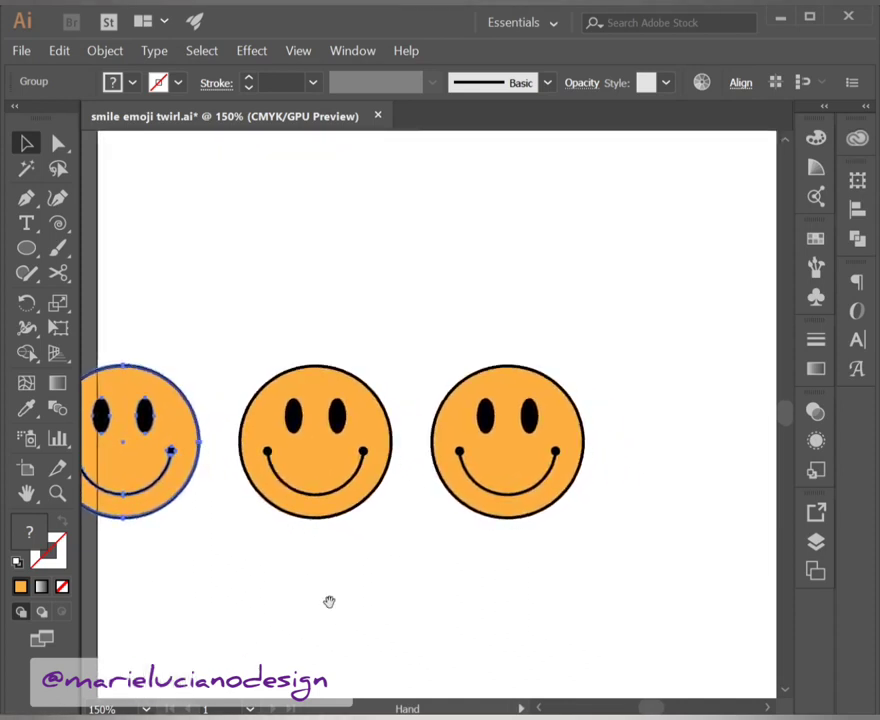
Move the row of three smileys down and right, then Alt+Shift-drag a copy upward.
left_click_drag(184, 377, 540, 496)
key("space")
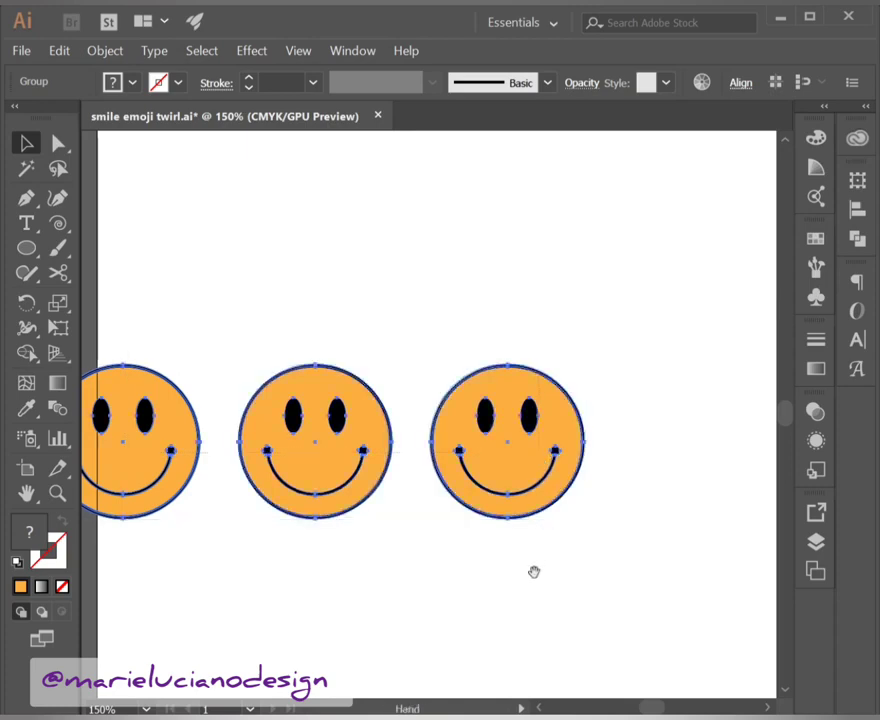
left_click_drag(534, 573, 449, 564)
left_click_drag(399, 459, 575, 547)
left_click(582, 390)
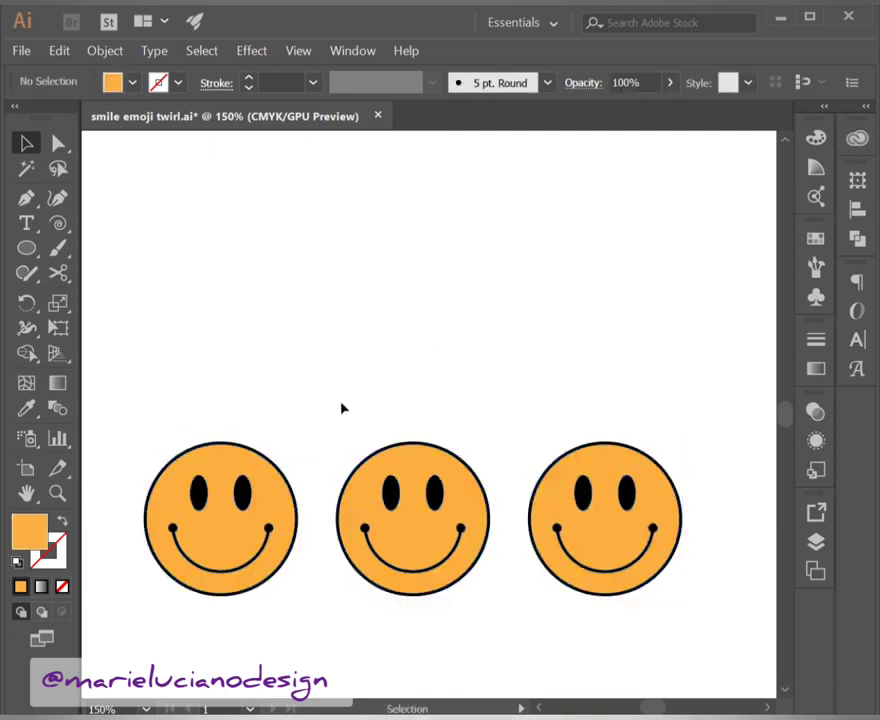
left_click_drag(197, 405, 656, 607)
left_click_drag(636, 563, 602, 380)
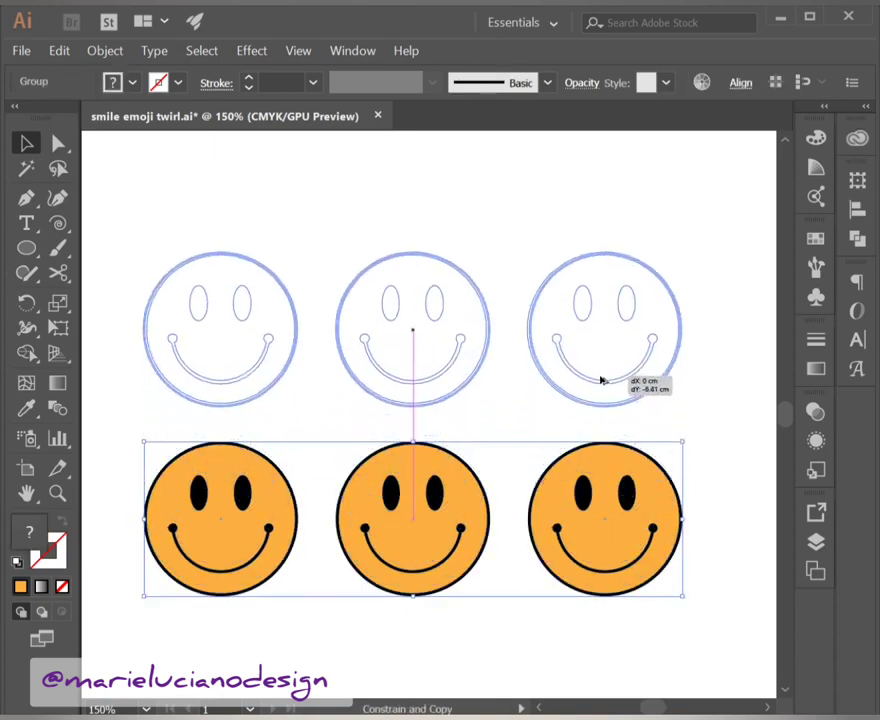
Drop the copied row above, add a third row with Ctrl+D, and move all nine smileys down.
left_click_drag(601, 380, 601, 380)
key("ctrl+d")
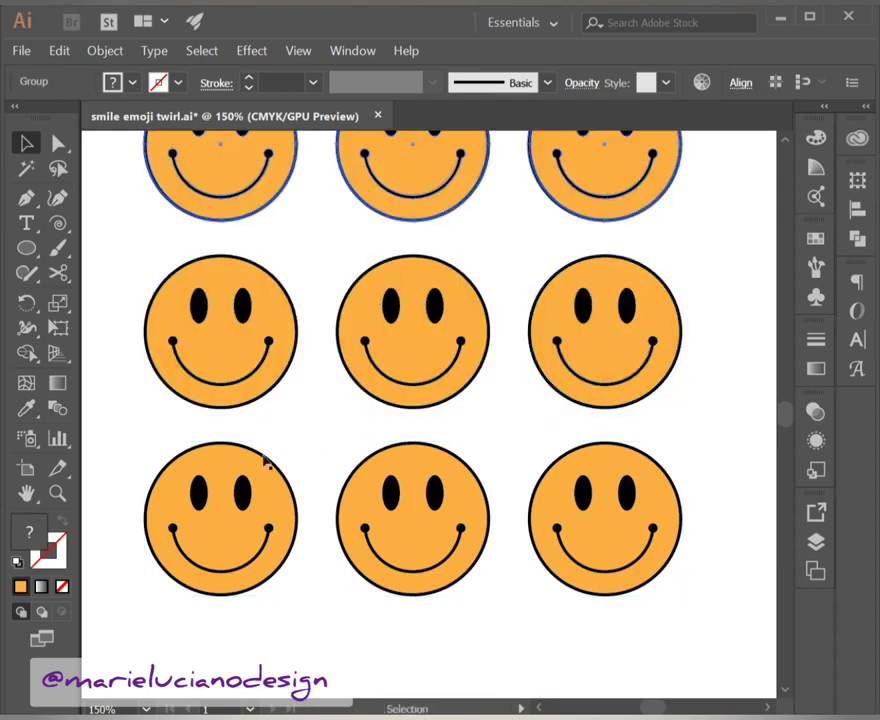
double_click(60, 497)
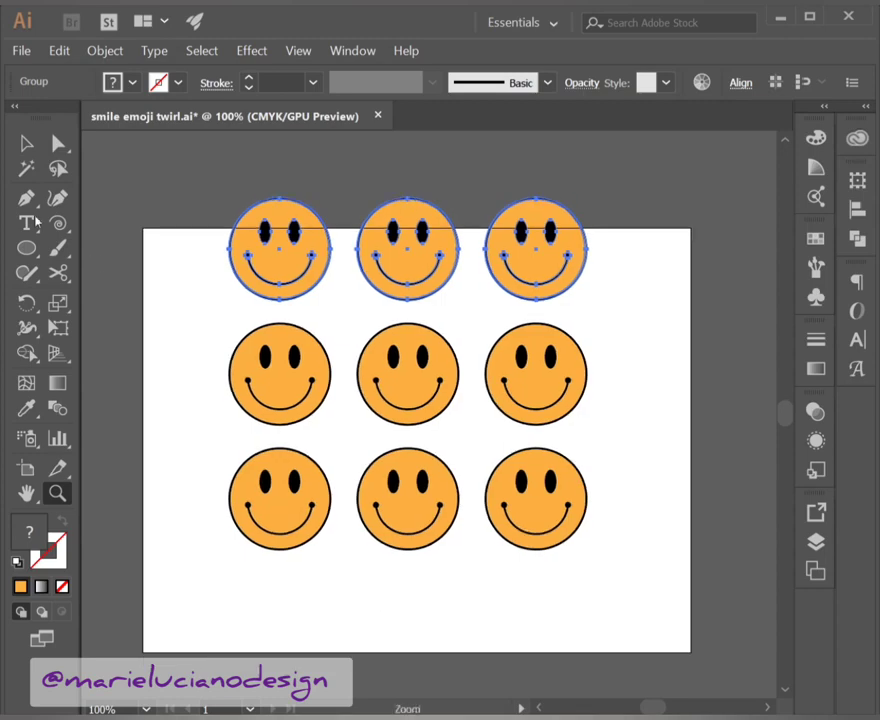
left_click(25, 143)
key("ctrl+a")
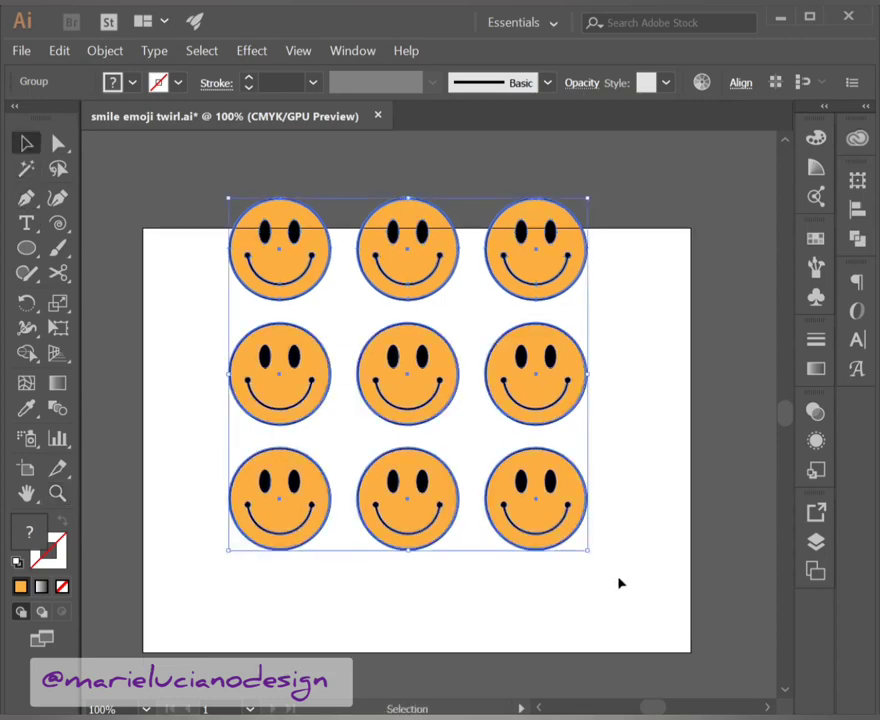
left_click_drag(557, 543, 569, 590)
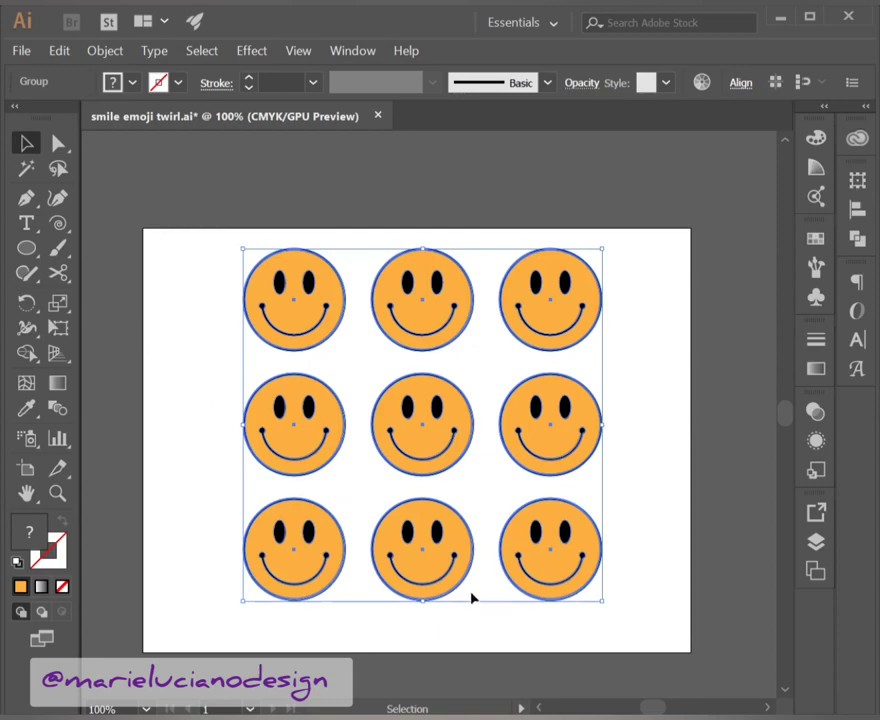
left_click_drag(448, 573, 448, 584)
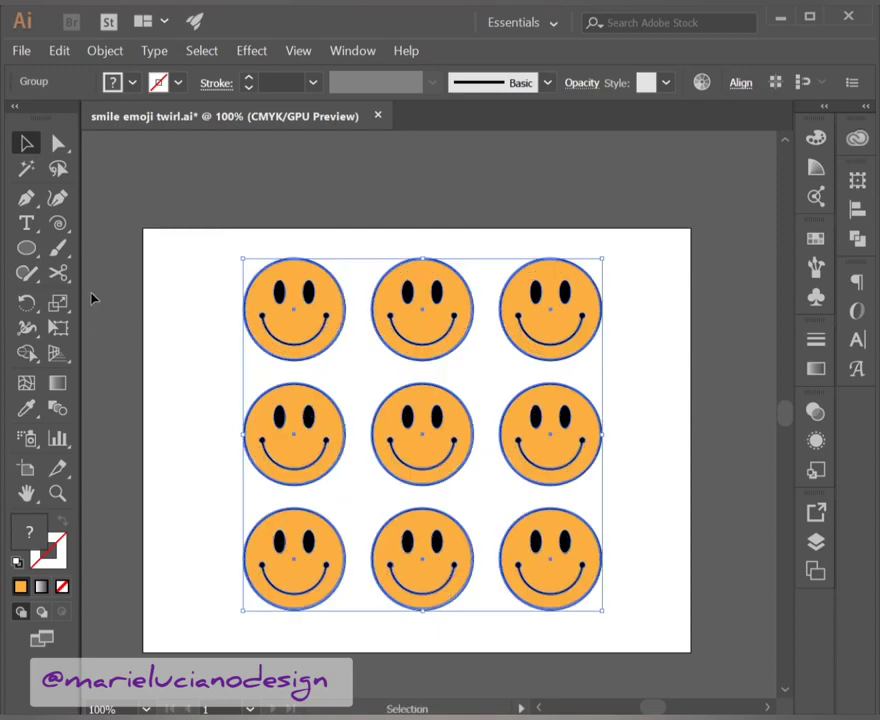
Group all nine smileys and centre the group horizontally and vertically on the artboard.
left_click(104, 50)
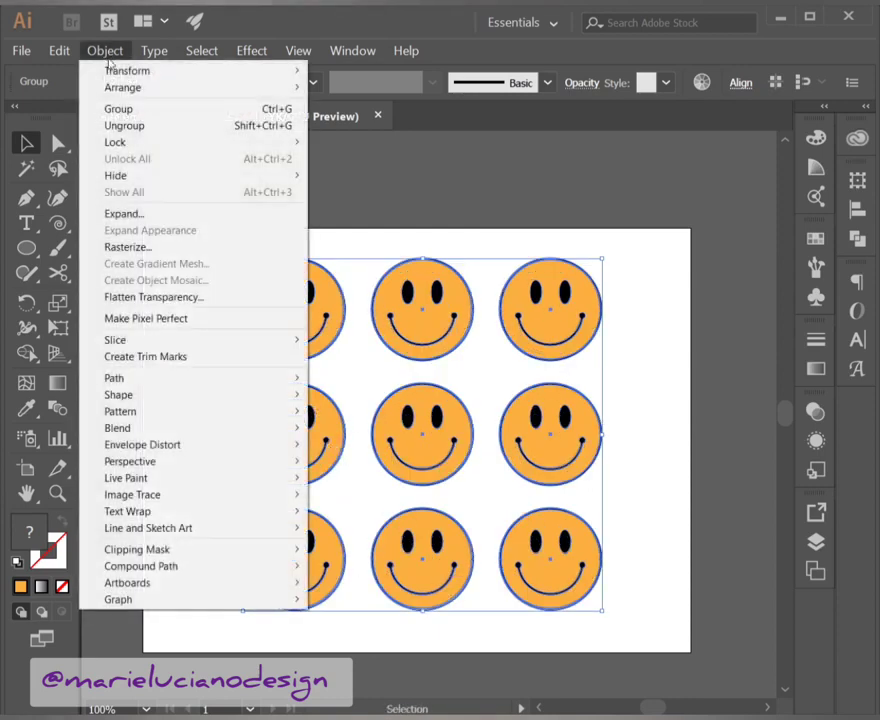
left_click(141, 110)
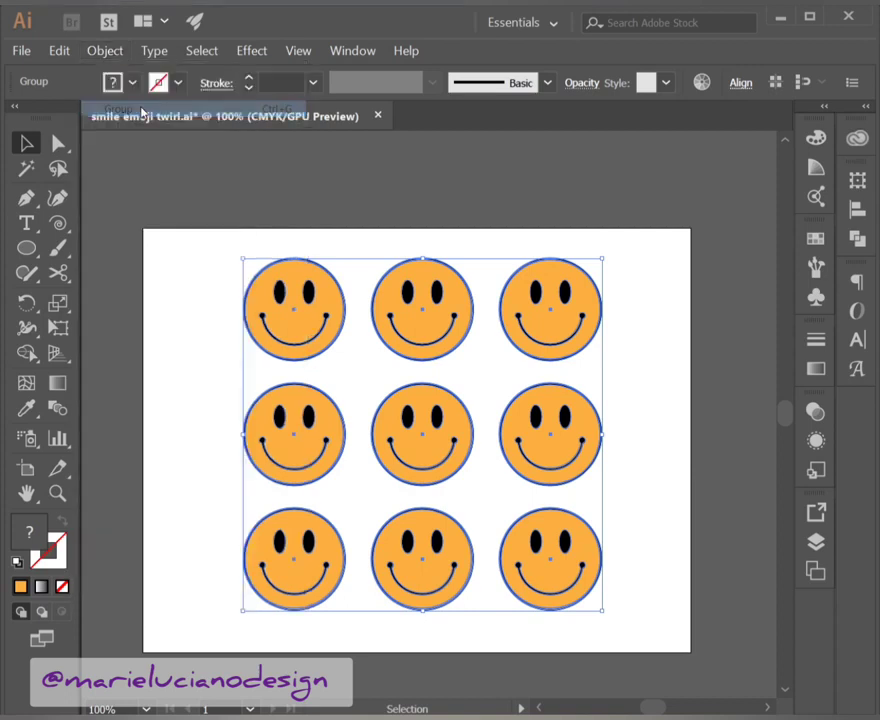
left_click(646, 193)
key("ctrl+a")
left_click(739, 84)
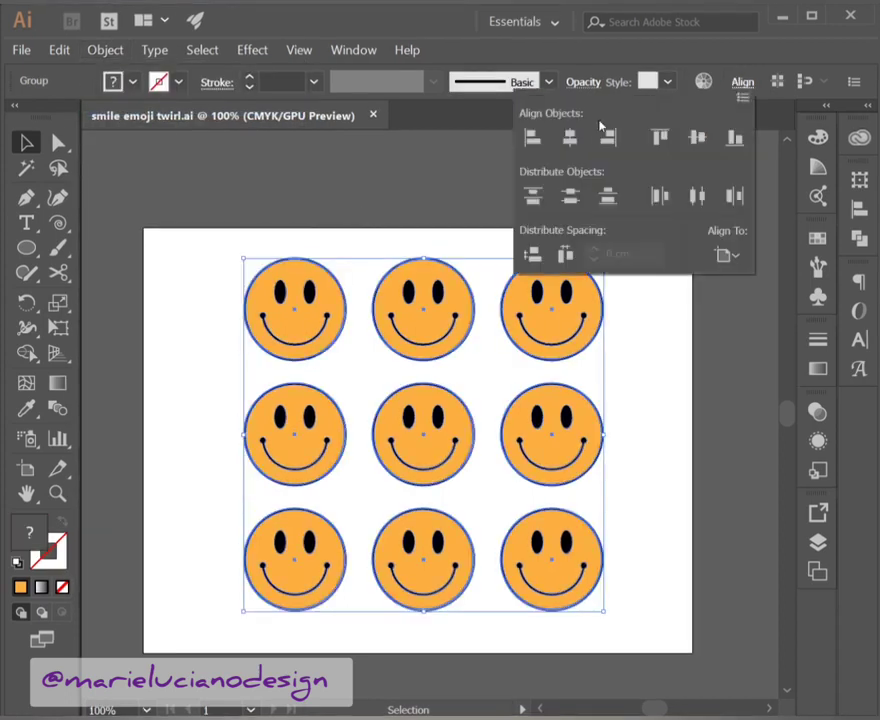
left_click(575, 139)
left_click(697, 137)
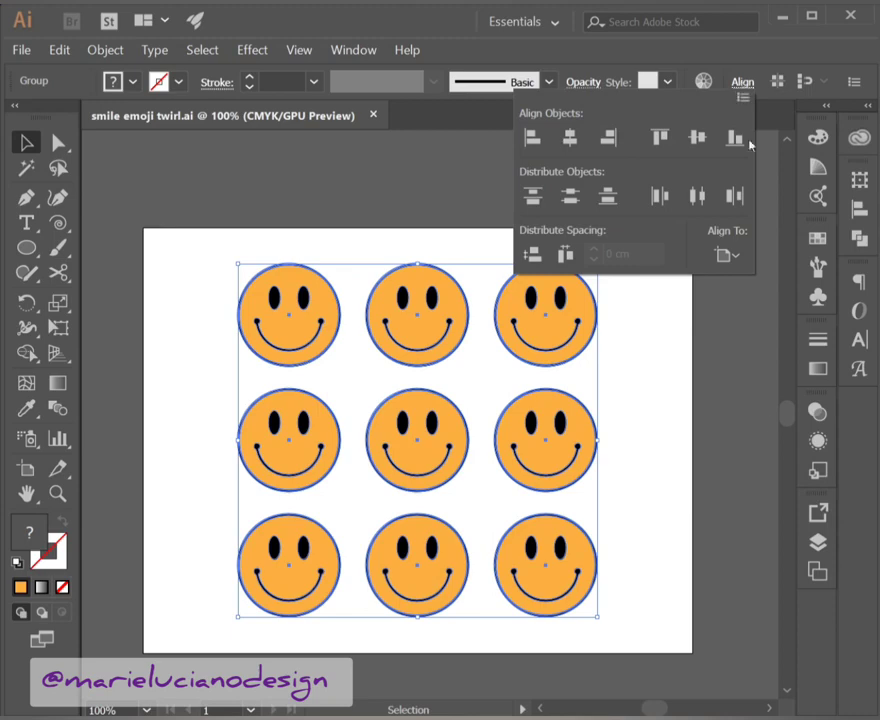
Zoom in and pan so all nine smileys fill the view.
left_click(57, 493)
left_click(333, 509)
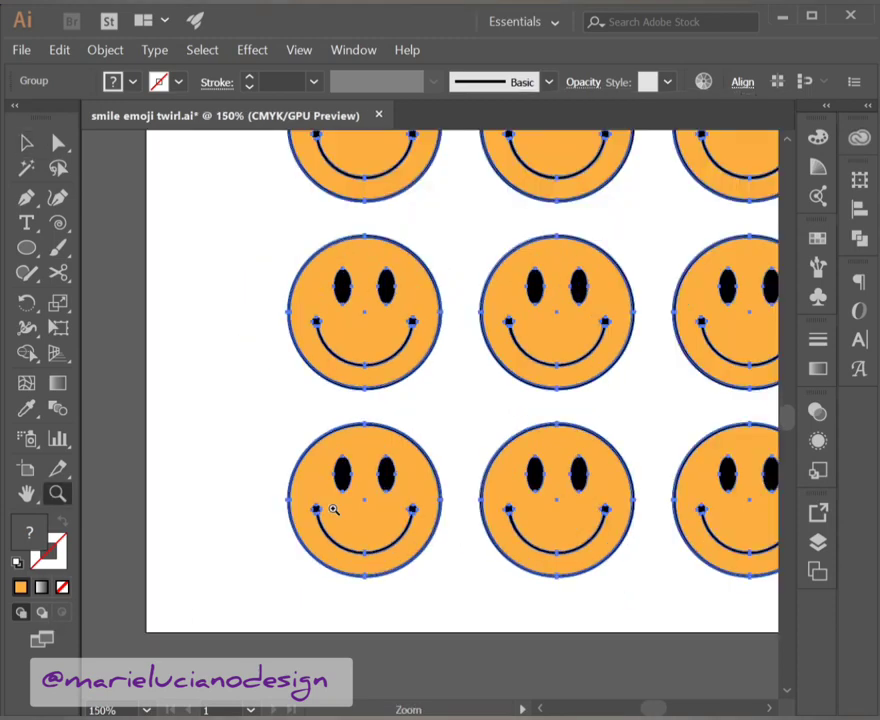
left_click_drag(777, 322, 573, 460)
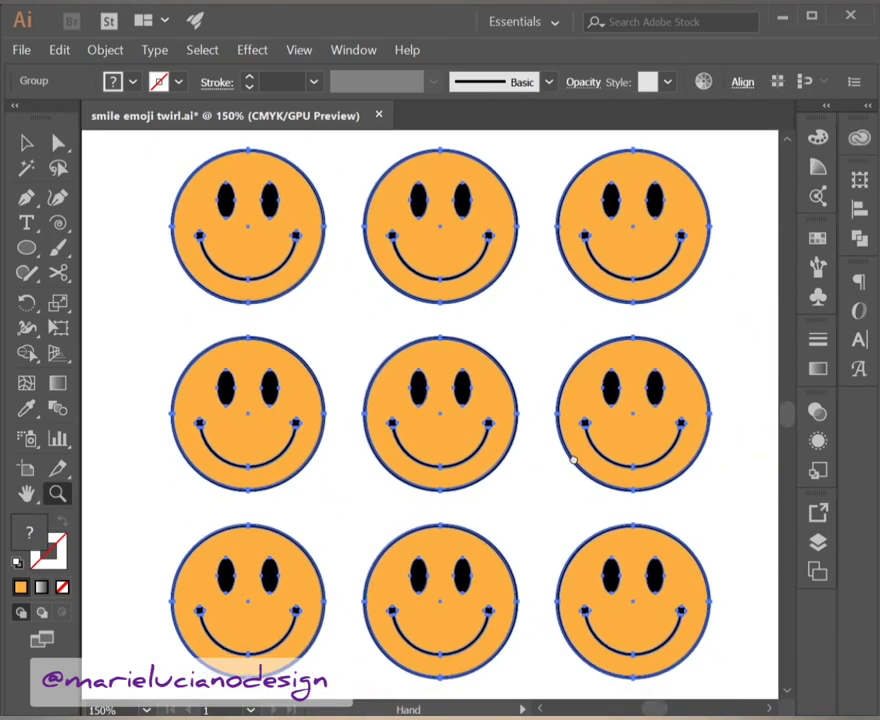
Apply Envelope Distort > Make with Warp to the smiley grid and open the warp Style list.
left_click(26, 143)
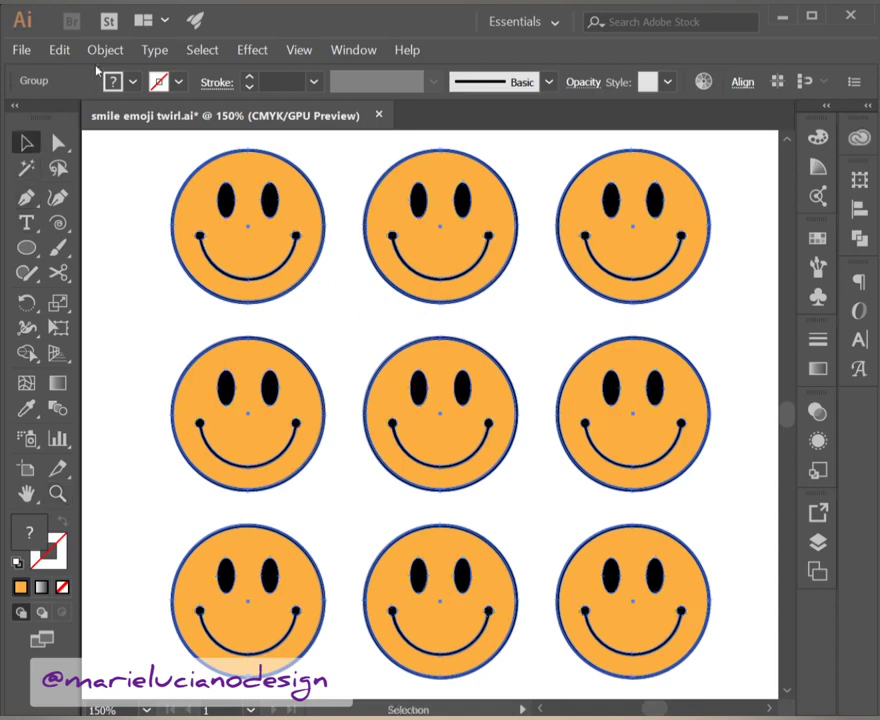
left_click(104, 50)
mouse_move(163, 456)
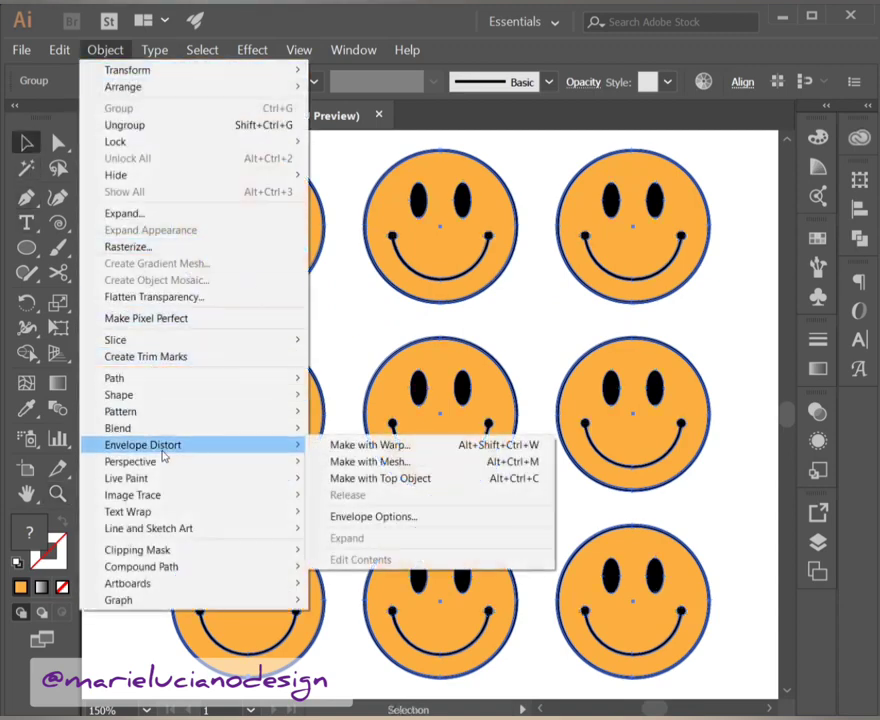
left_click(323, 449)
left_click(687, 98)
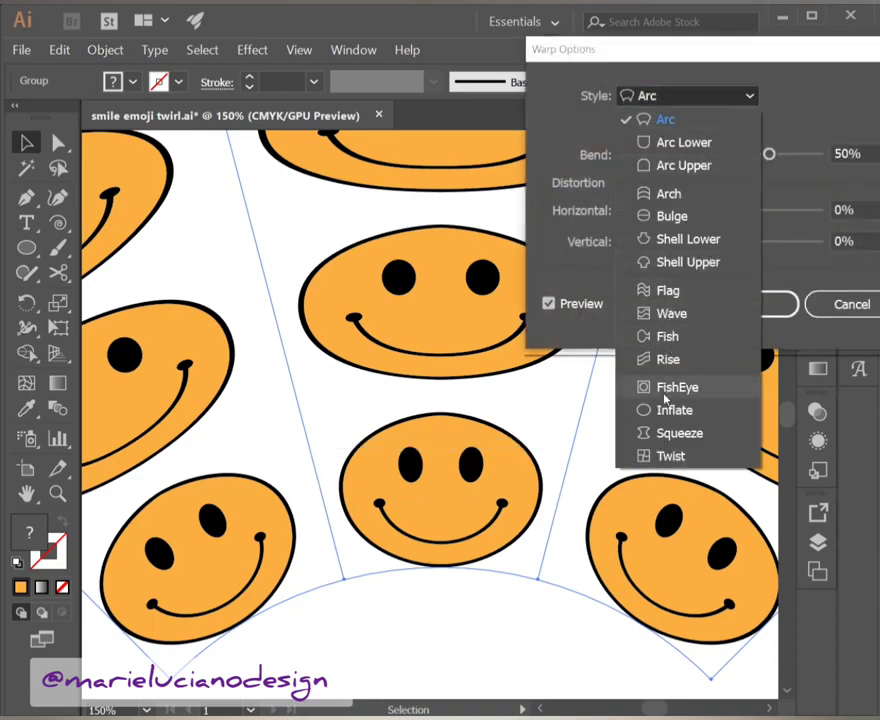
Choose the Twist warp style with 84% bend and horizontal distortion reduced to about 1%.
left_click(671, 456)
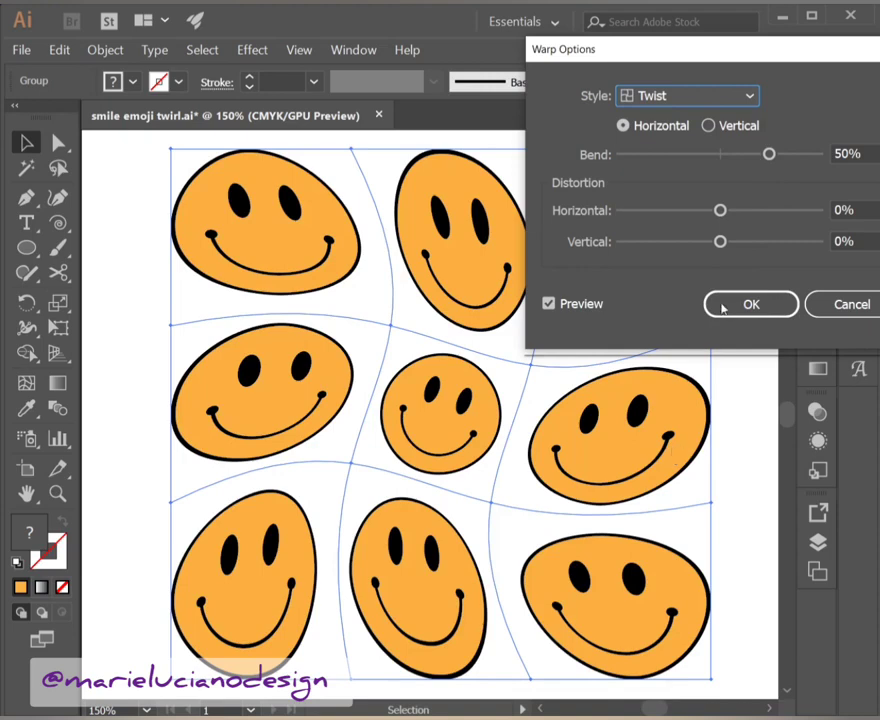
left_click_drag(770, 154, 795, 157)
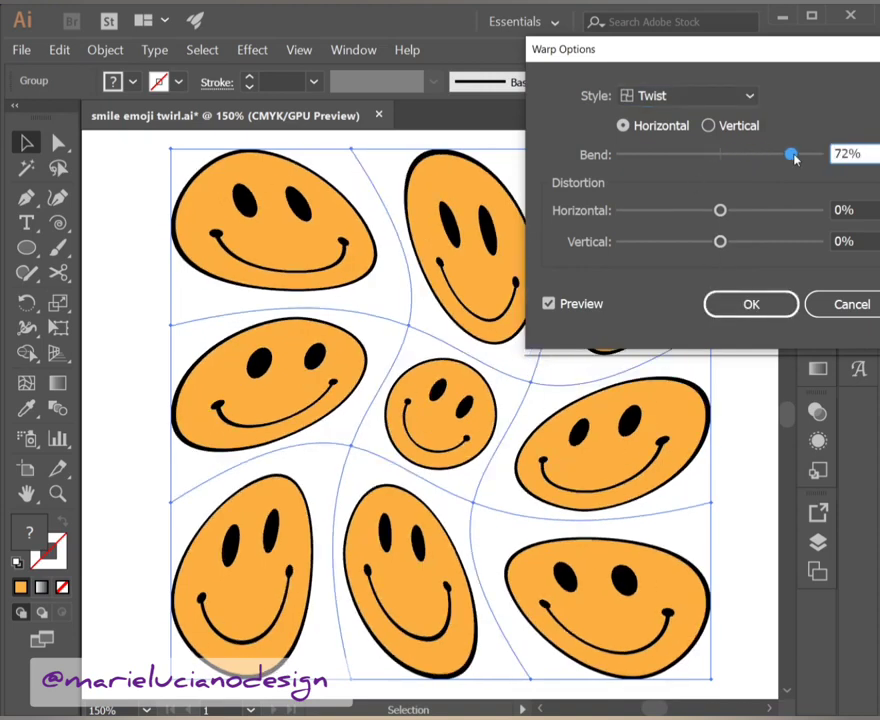
mouse_move(720, 211)
left_mouse_down()
mouse_move(741, 212)
mouse_move(709, 212)
mouse_move(717, 214)
mouse_move(709, 241)
mouse_move(729, 243)
mouse_move(707, 211)
left_mouse_up()
left_click_drag(697, 53, 695, 82)
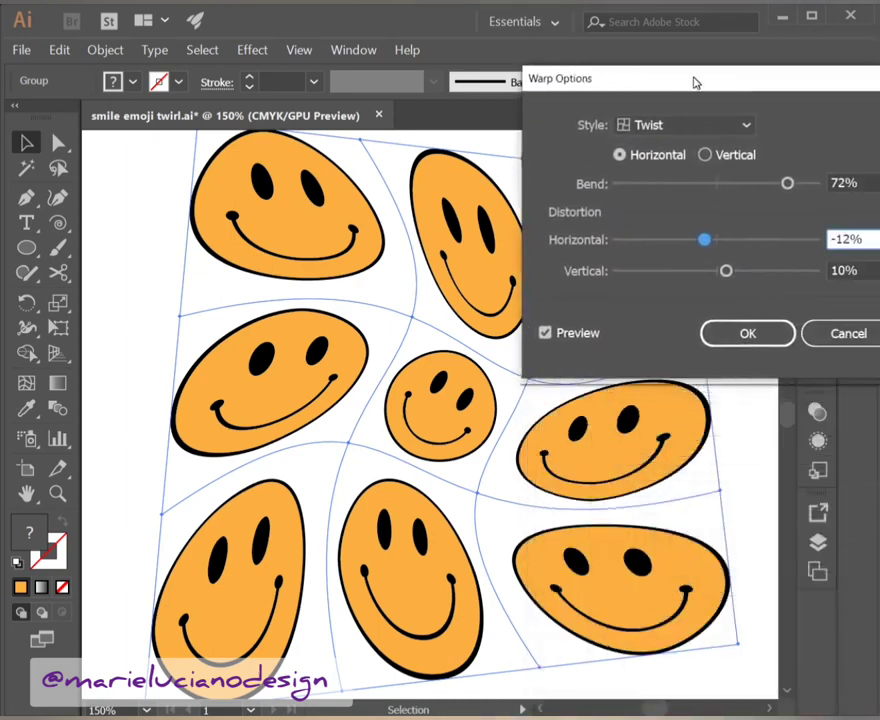
left_click_drag(715, 244, 720, 274)
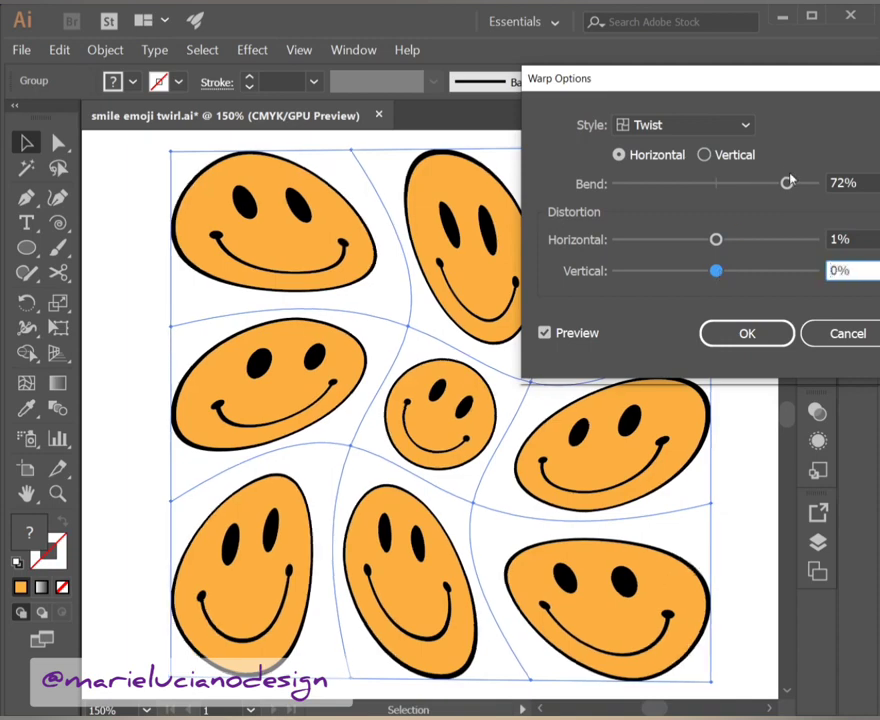
left_click_drag(786, 183, 800, 184)
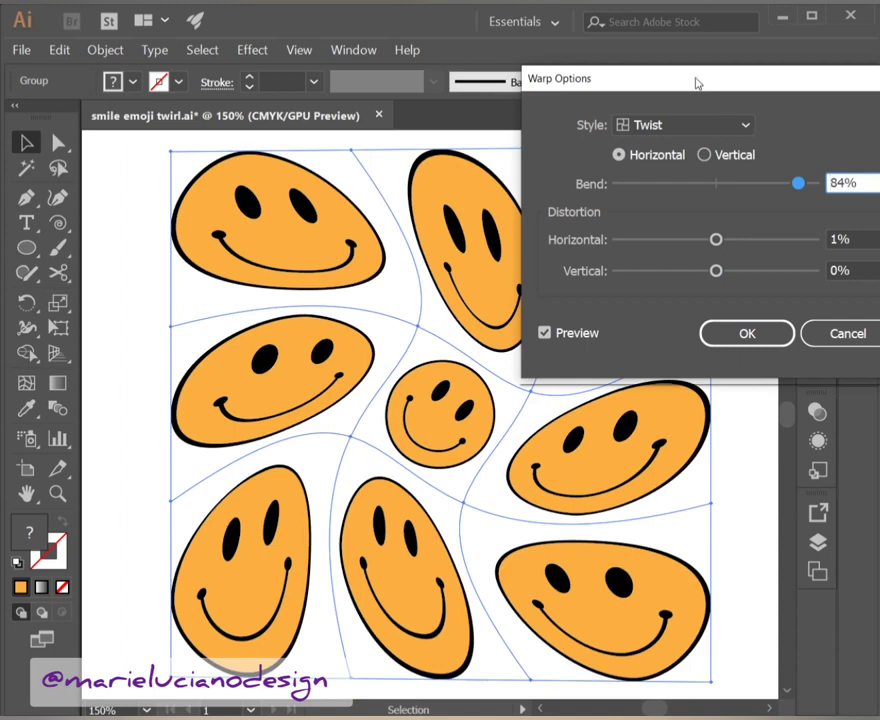
Keep Twist as the style, apply the warp, and deselect the artwork.
left_click(694, 125)
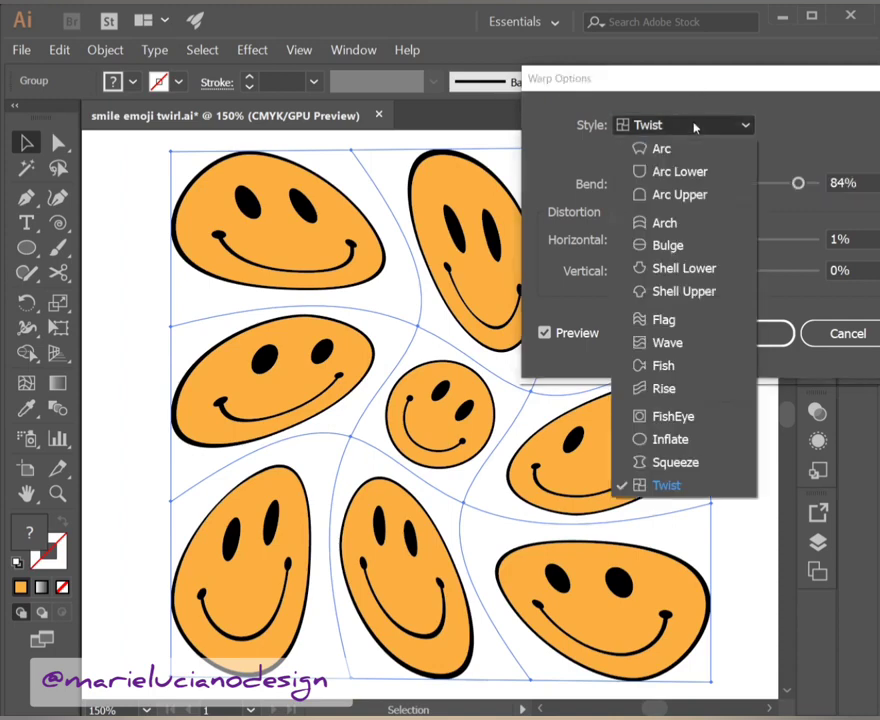
left_click(694, 125)
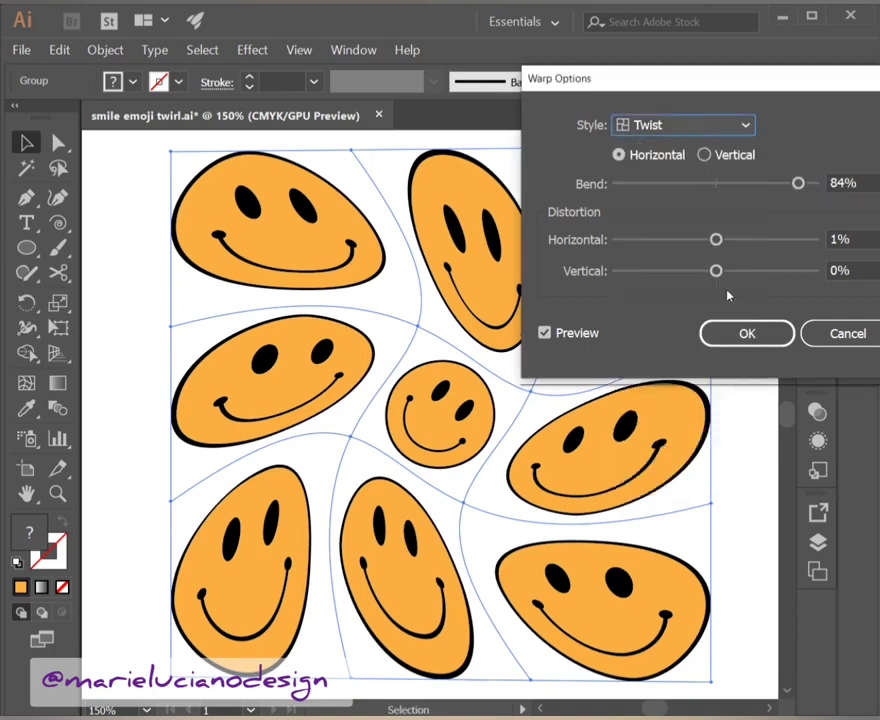
left_click(746, 334)
left_click(751, 381)
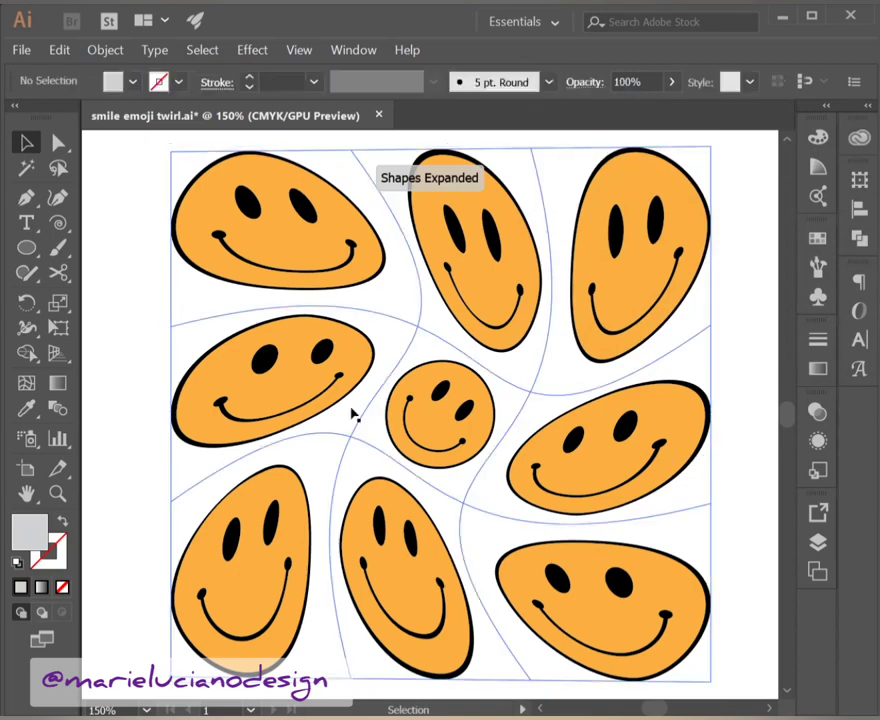
Zoom out to 100% and recentre the artboard on the nine swirled smileys.
left_click(57, 493)
left_click(360, 494, "alt")
left_click_drag(522, 424, 483, 452)
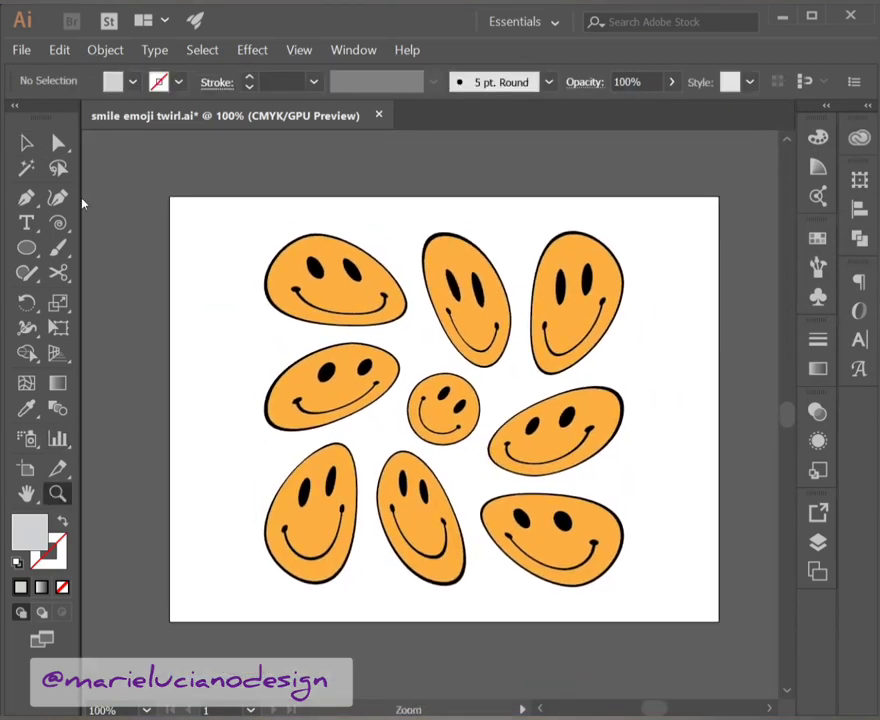
left_click(38, 142)
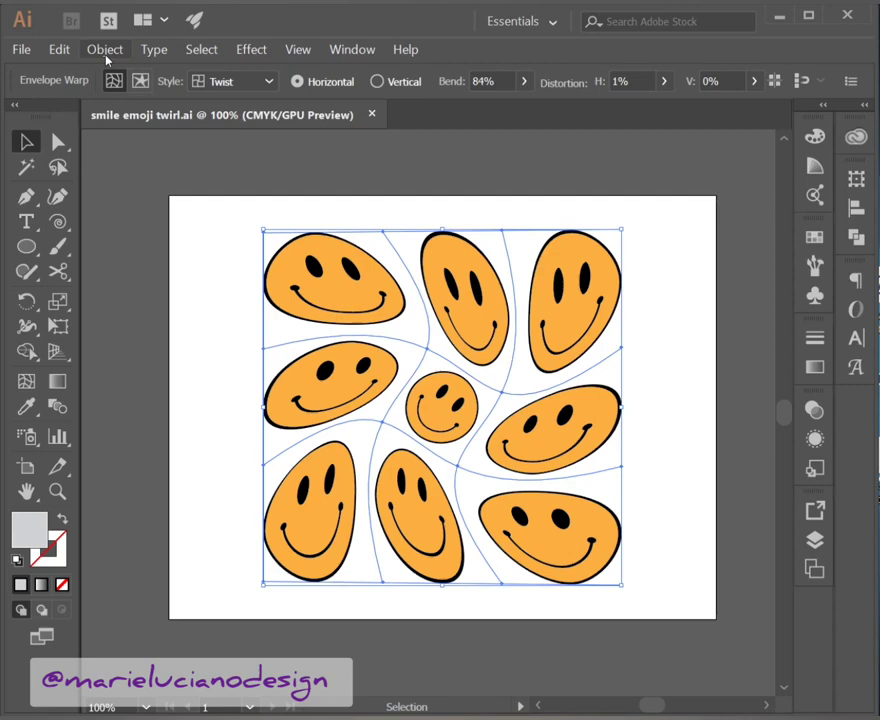
Expand the envelope warp into ordinary paths and select the smiley group.
left_click(105, 50)
left_click(153, 214)
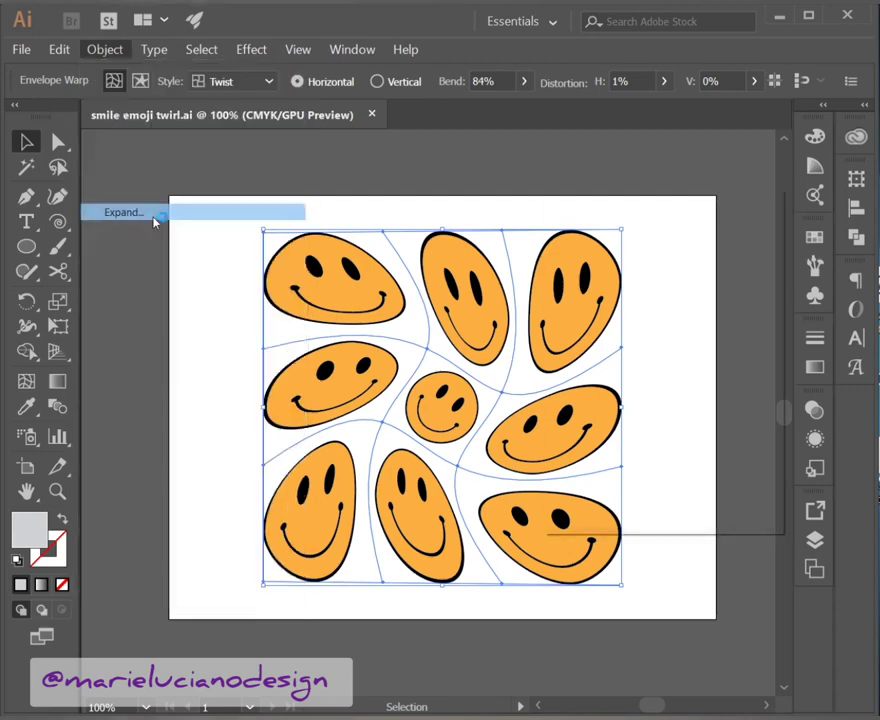
left_click(611, 484)
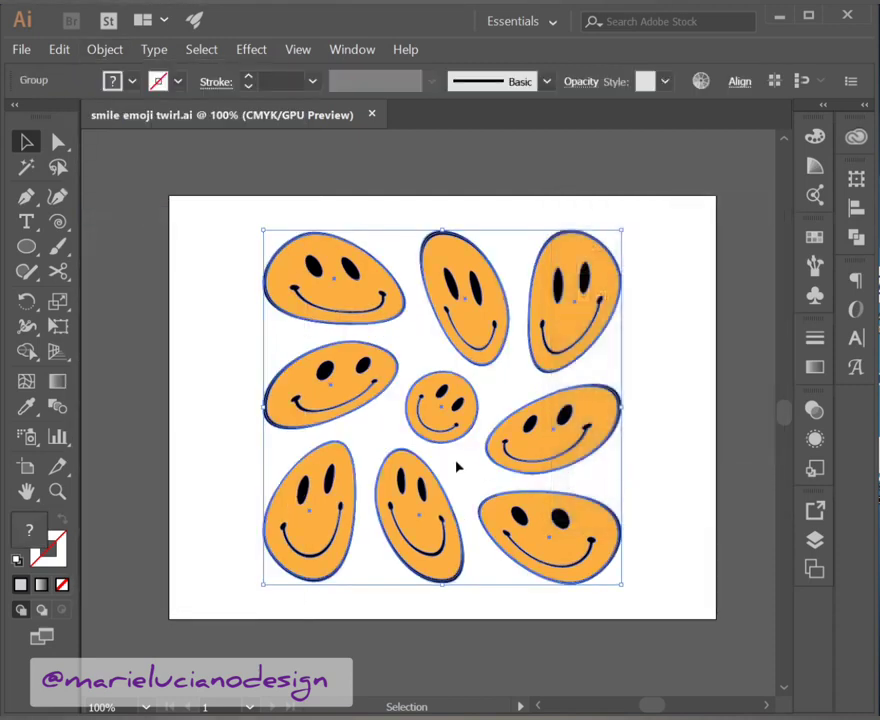
left_click(433, 198)
left_click(449, 414)
Enter the group, select the small centre face and rotate it.
double_click(449, 414)
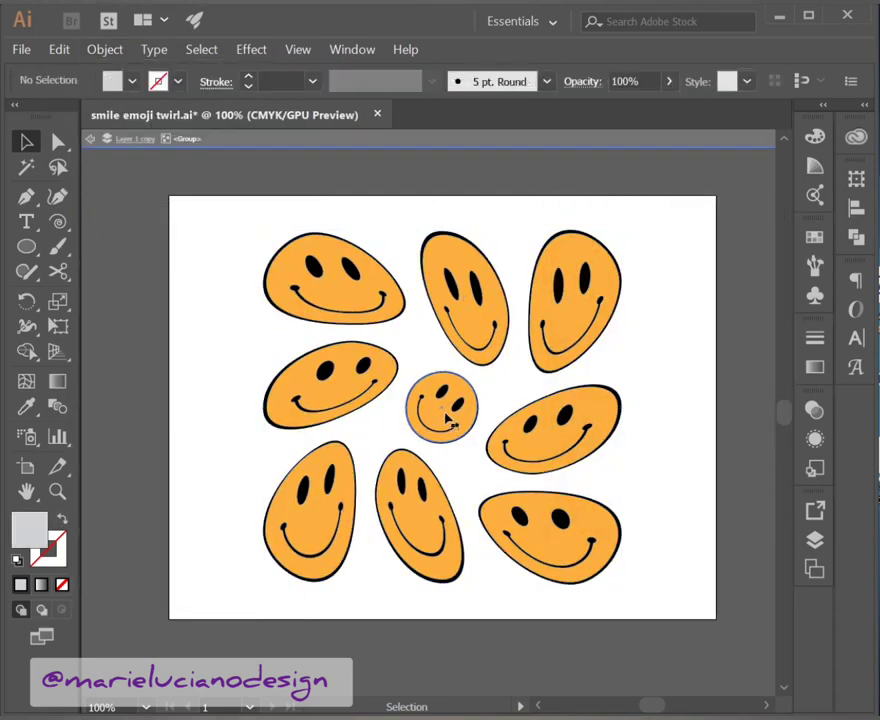
left_click(449, 414)
left_click(479, 413)
double_click(478, 410)
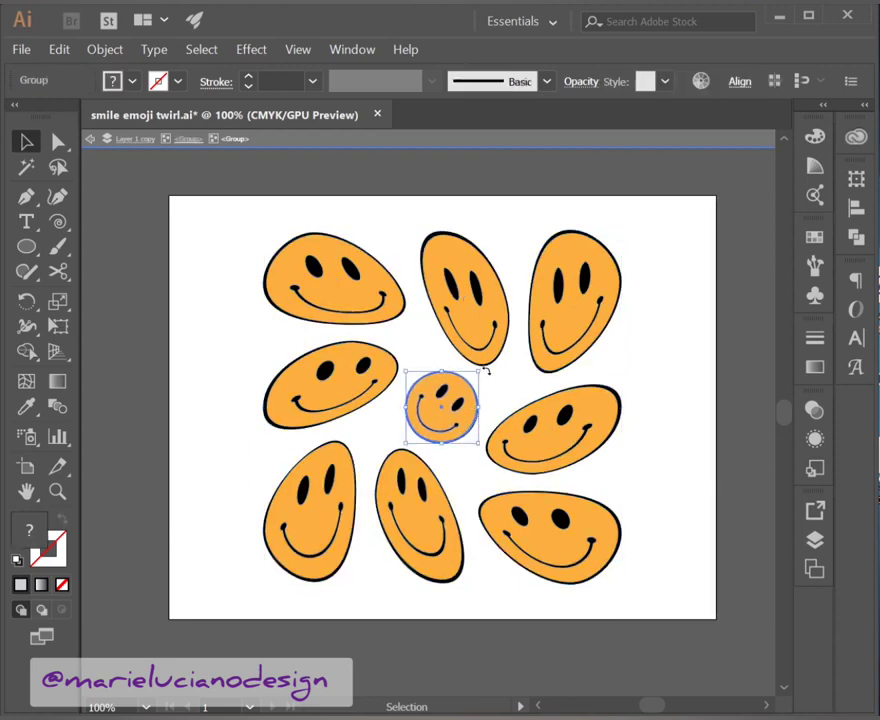
left_click_drag(487, 371, 460, 362)
double_click(729, 529)
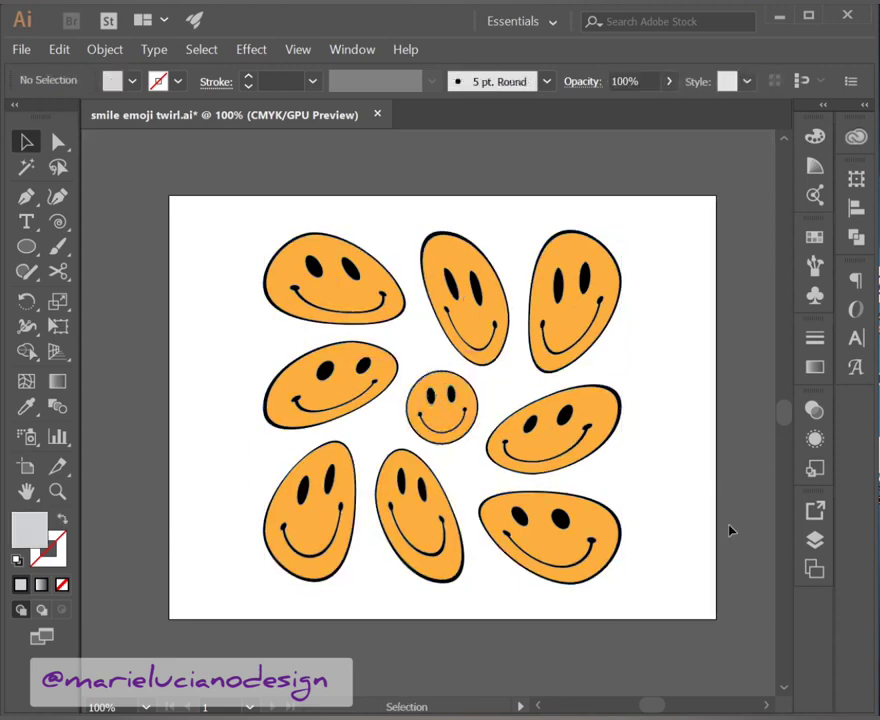
Rotate the centre face further until it stands upright, then exit group editing.
double_click(456, 416)
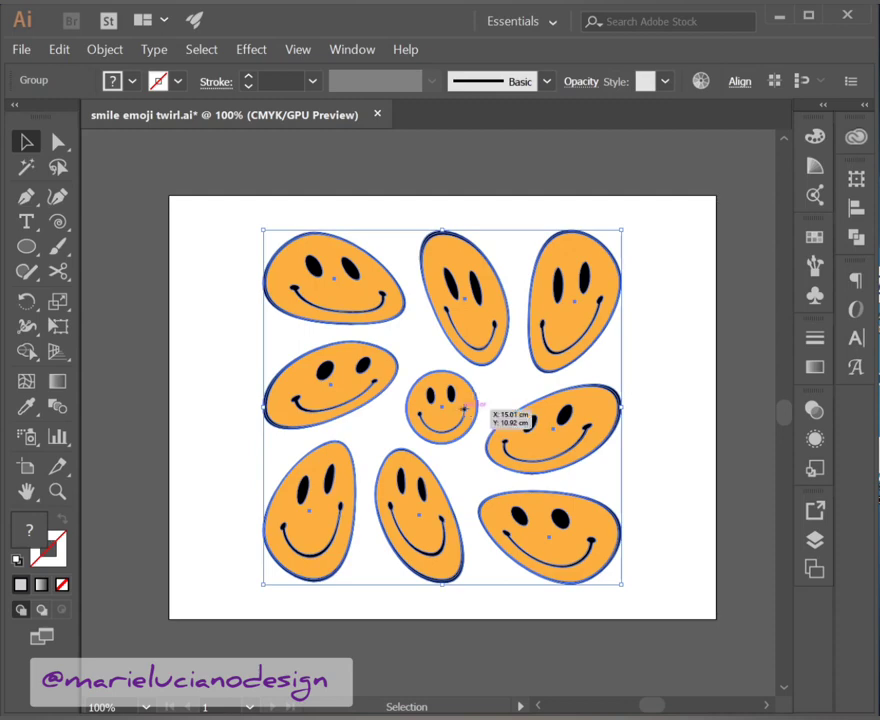
double_click(469, 405)
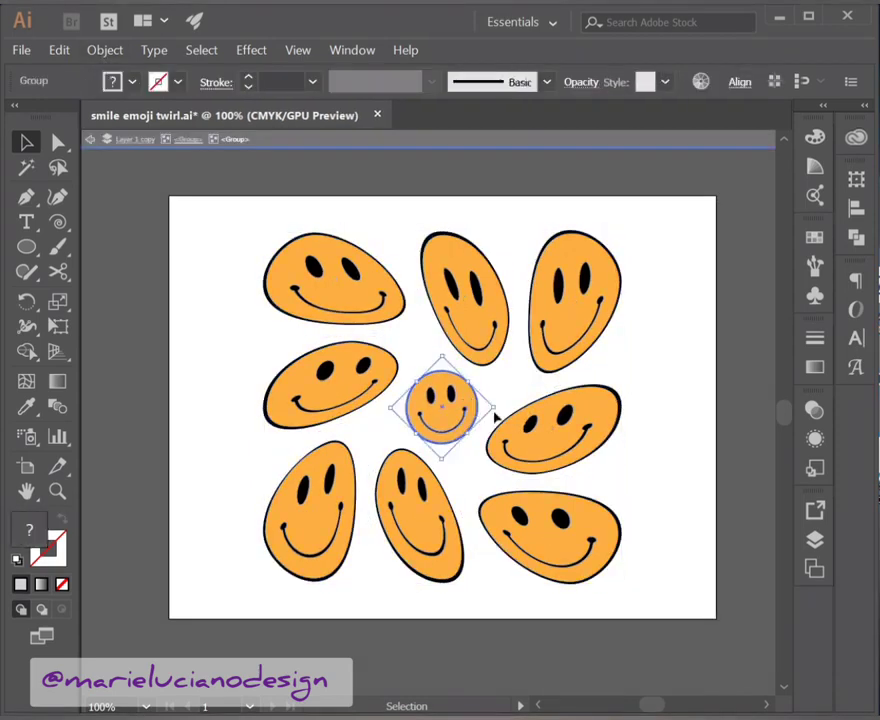
left_click_drag(500, 408, 528, 387)
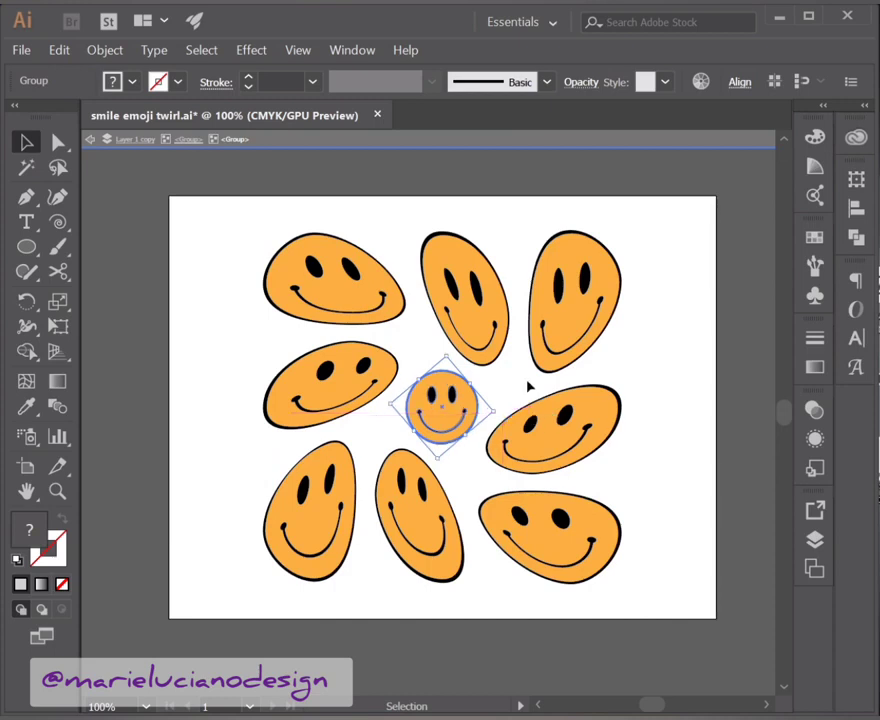
left_click(592, 452)
double_click(688, 557)
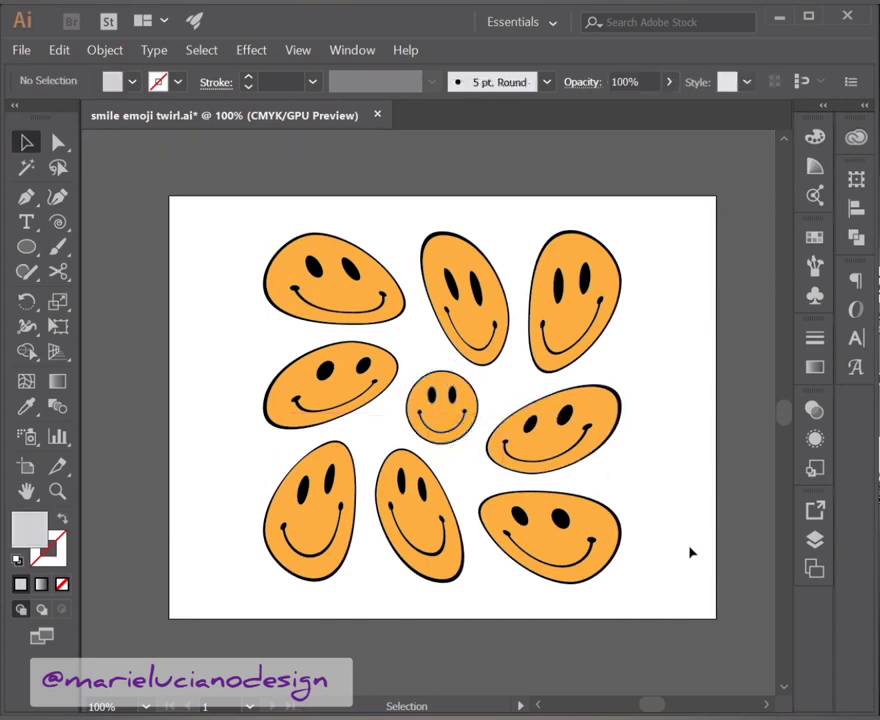
Zoom in to 150% and pan so all nine finished faces are visible.
left_click(57, 491)
left_click(326, 524)
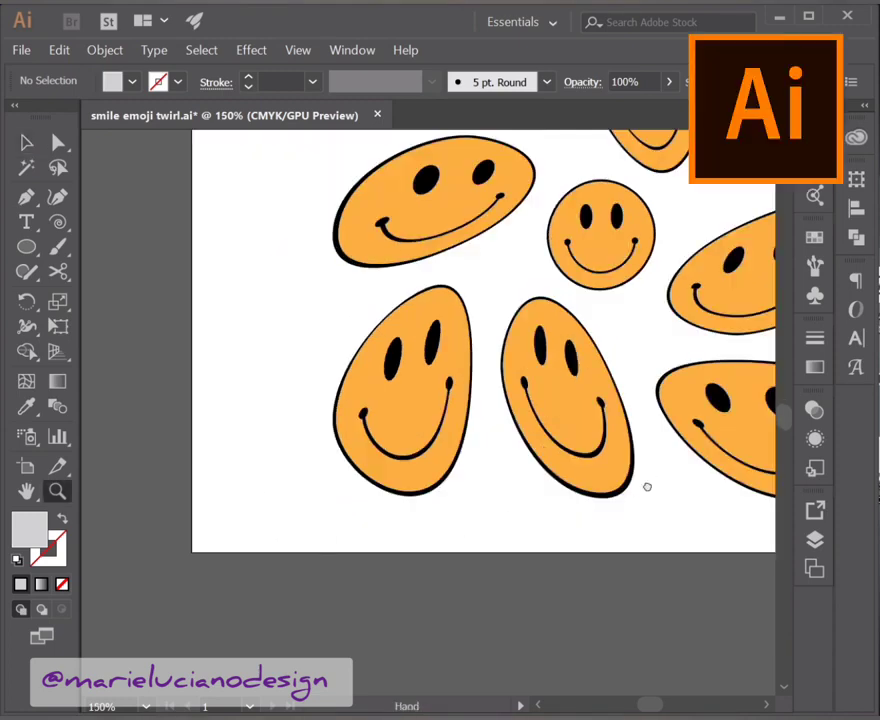
left_click_drag(647, 487, 489, 655)
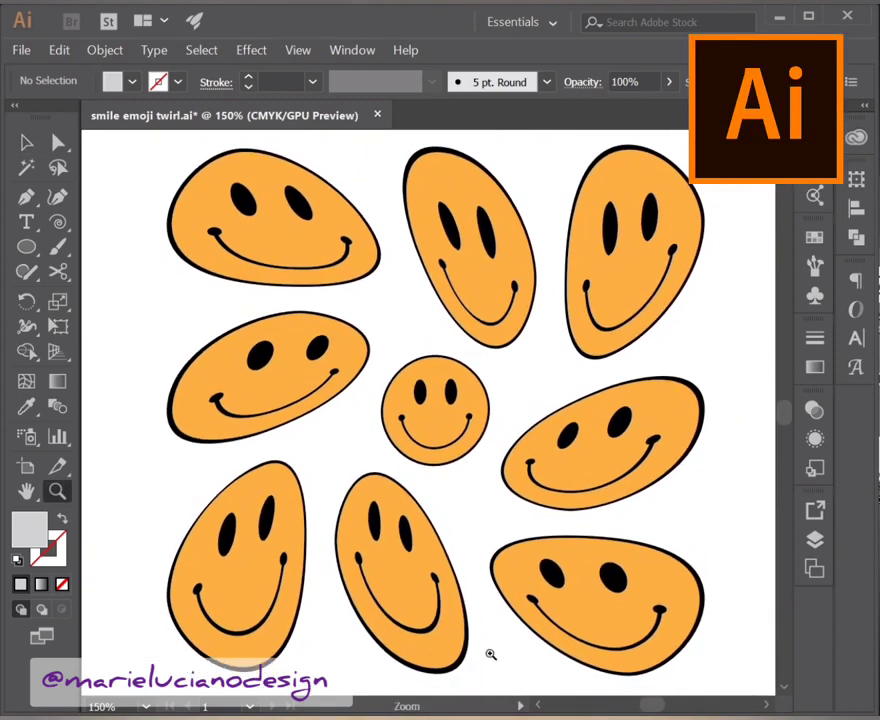